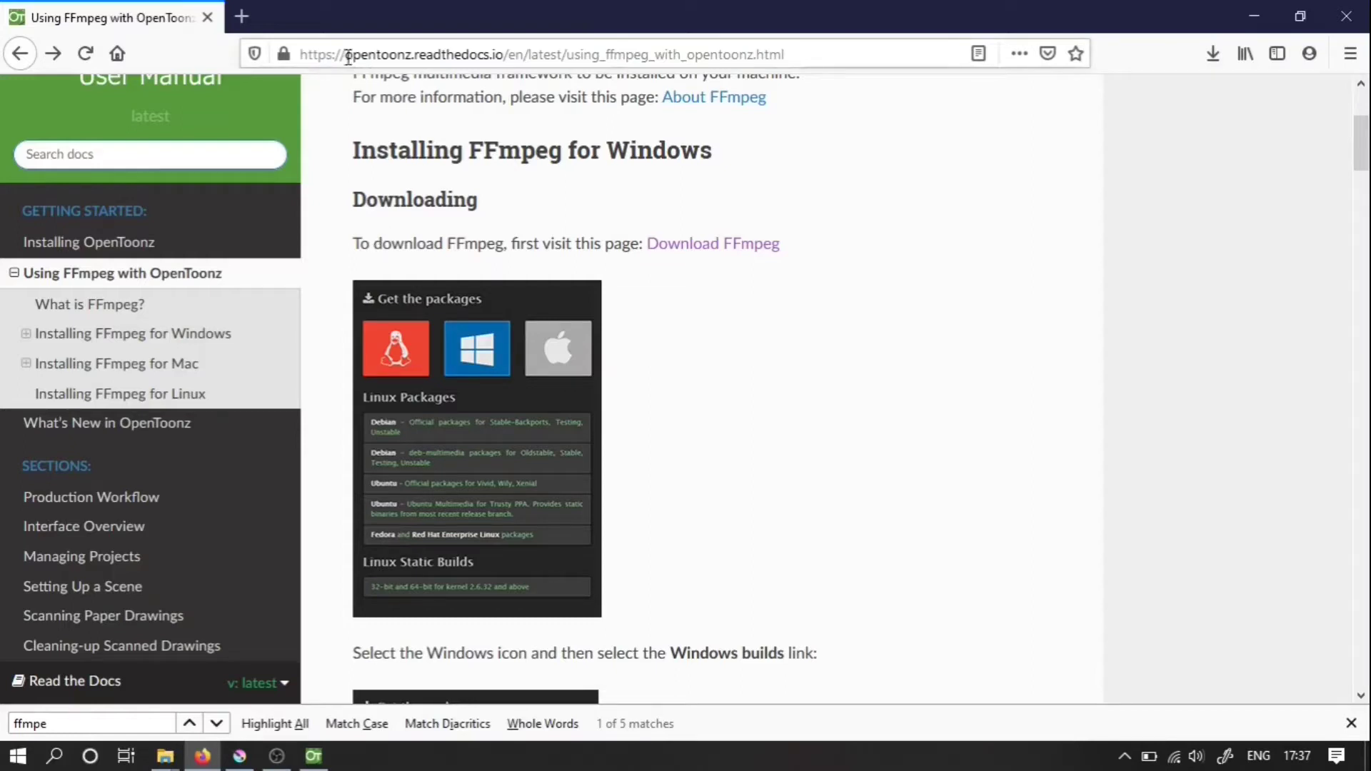
# Search Google for 'using_ffmpeg_with_opentoonz' in a new tab and open the OpenToonz FFmpeg guide
pyautogui.moveTo(348, 58); pyautogui.dragTo(504, 55)
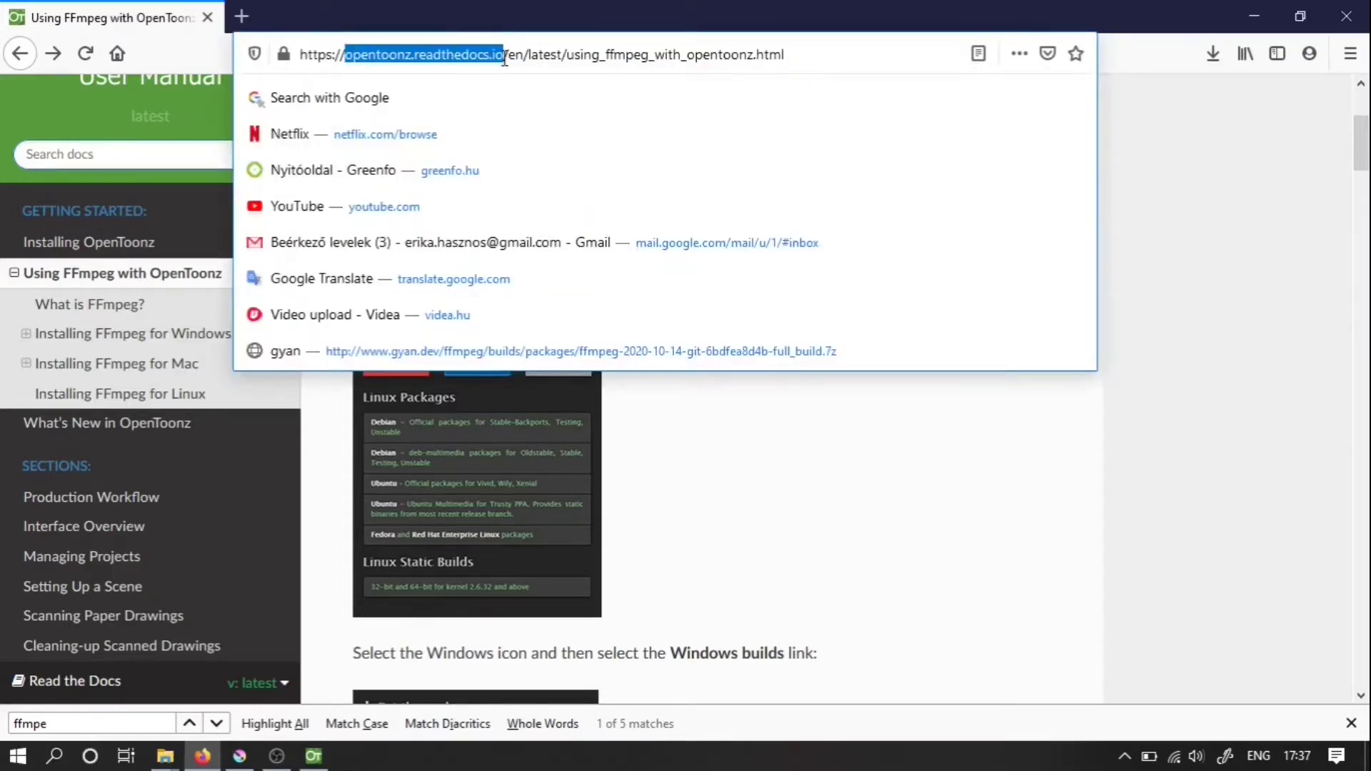
pyautogui.doubleClick(589, 55)
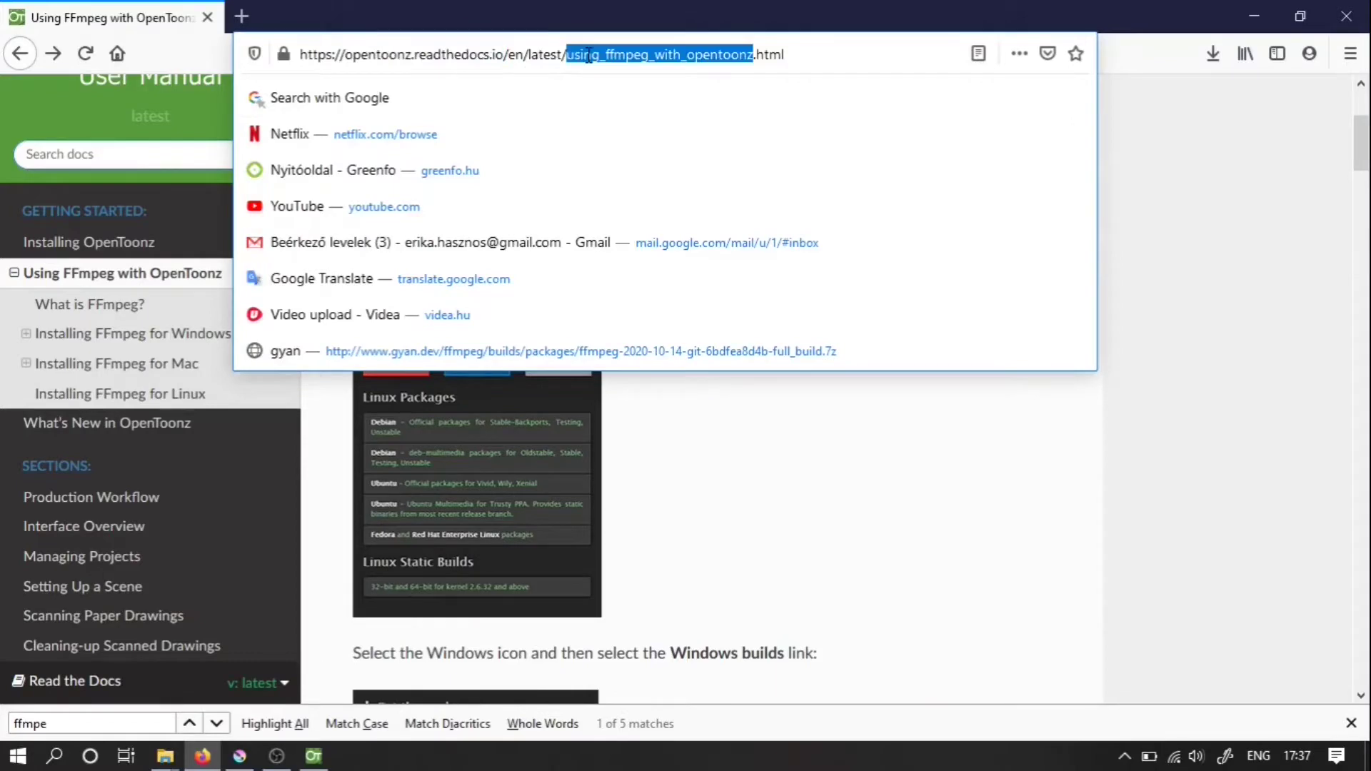
pyautogui.click(241, 16)
pyautogui.click(241, 16)
pyautogui.write('google.com/')
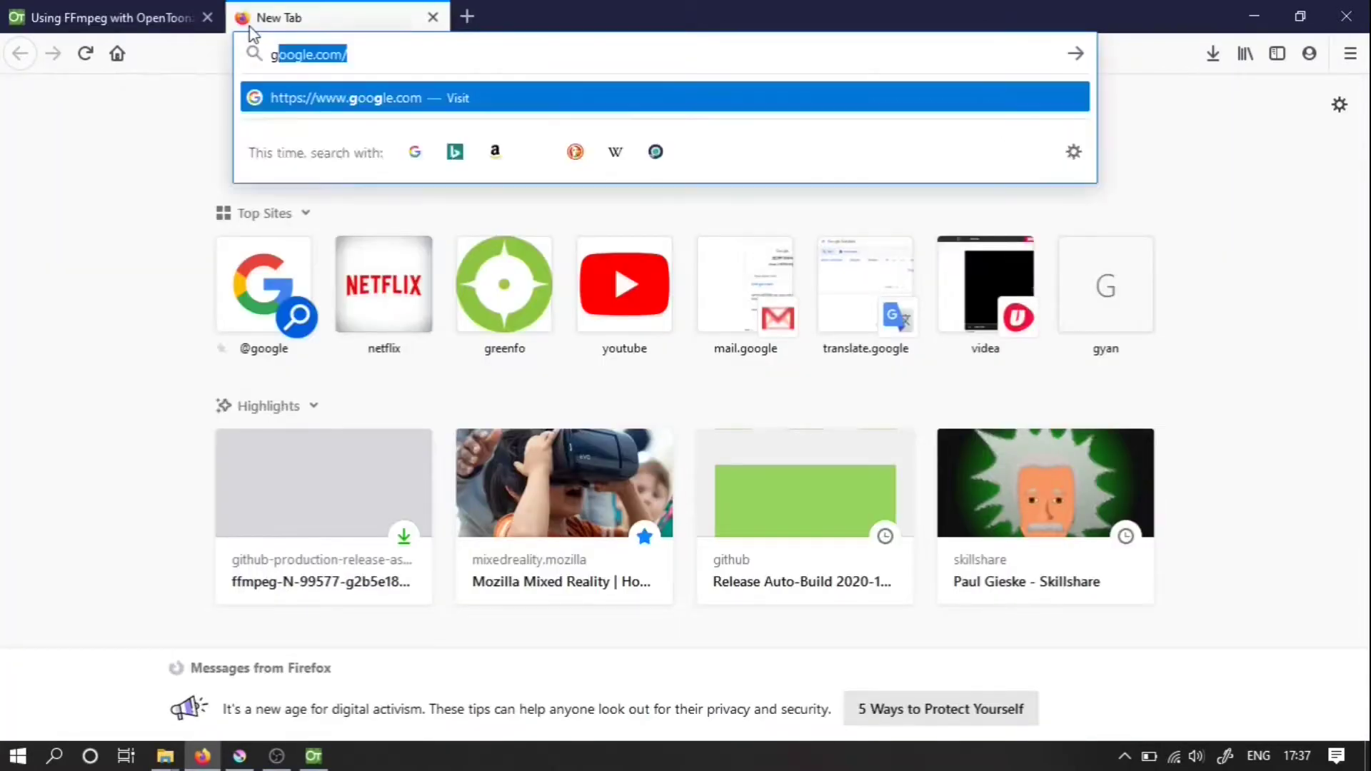
pyautogui.press('Return')
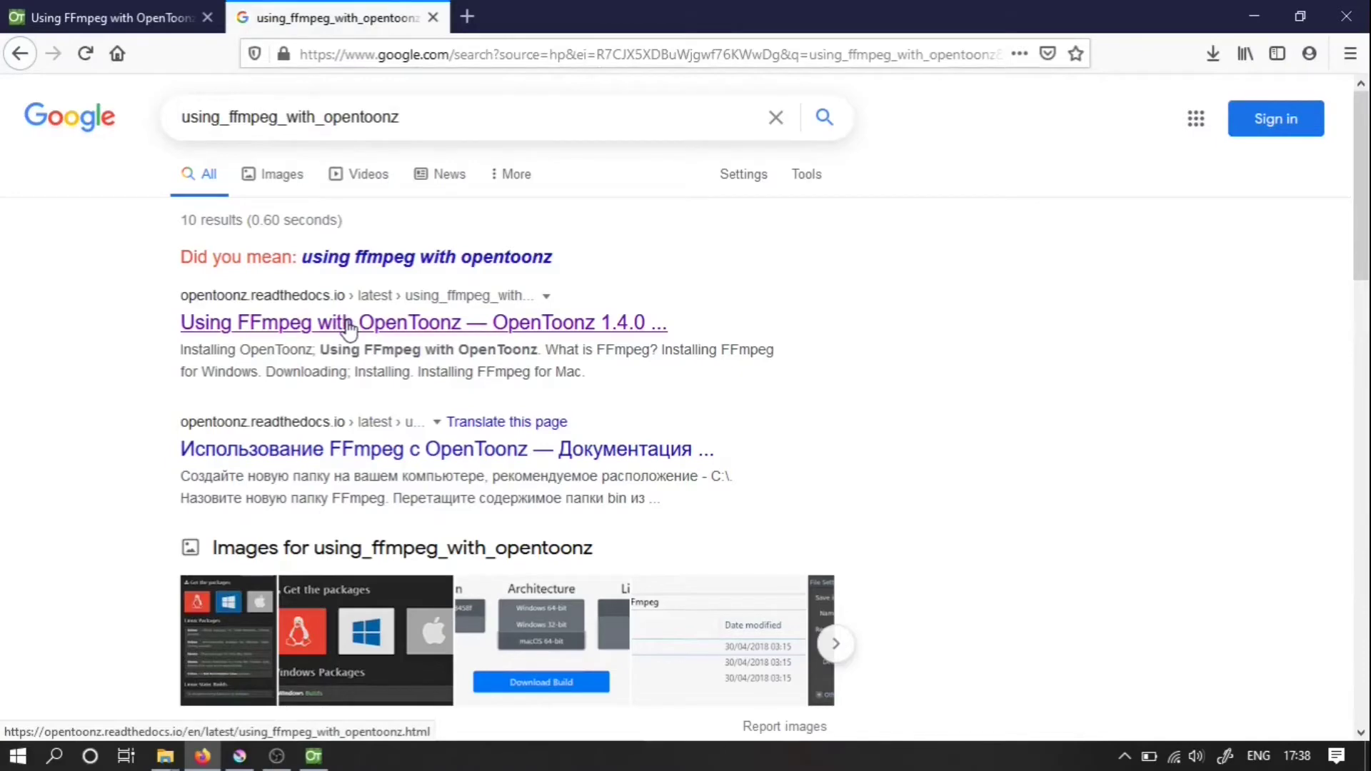
pyautogui.click(348, 327)
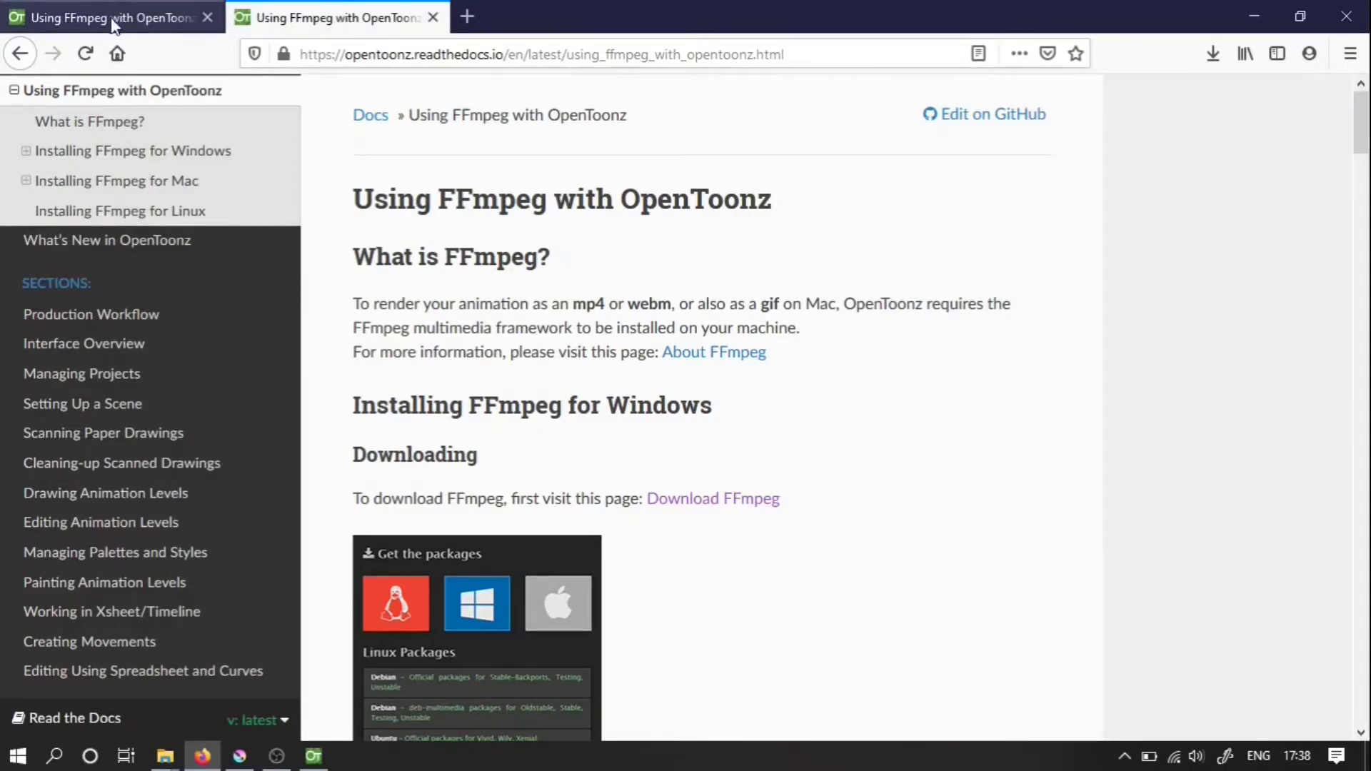
# Close the duplicate guide tab, open 'Download FFmpeg' in a new tab, and scroll through the instructions
pyautogui.click(207, 17)
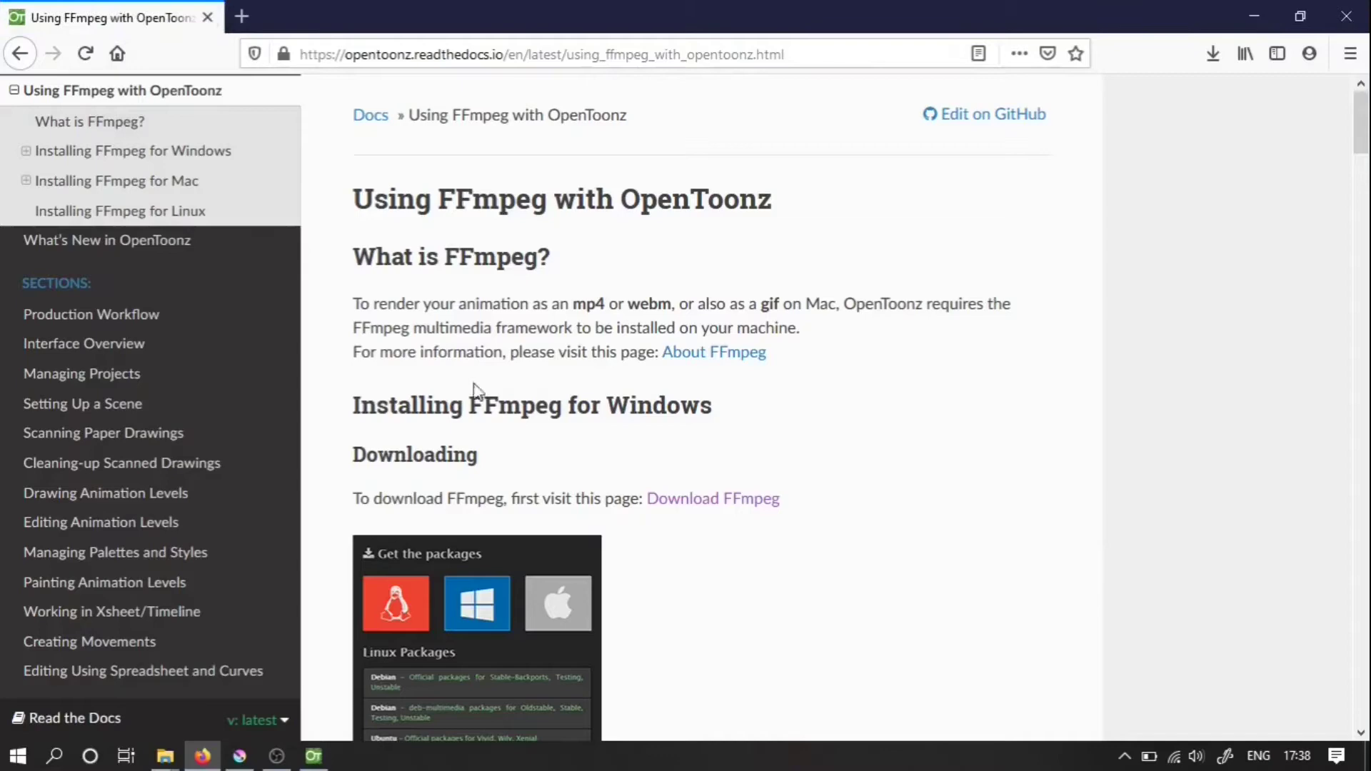
pyautogui.rightClick(661, 502)
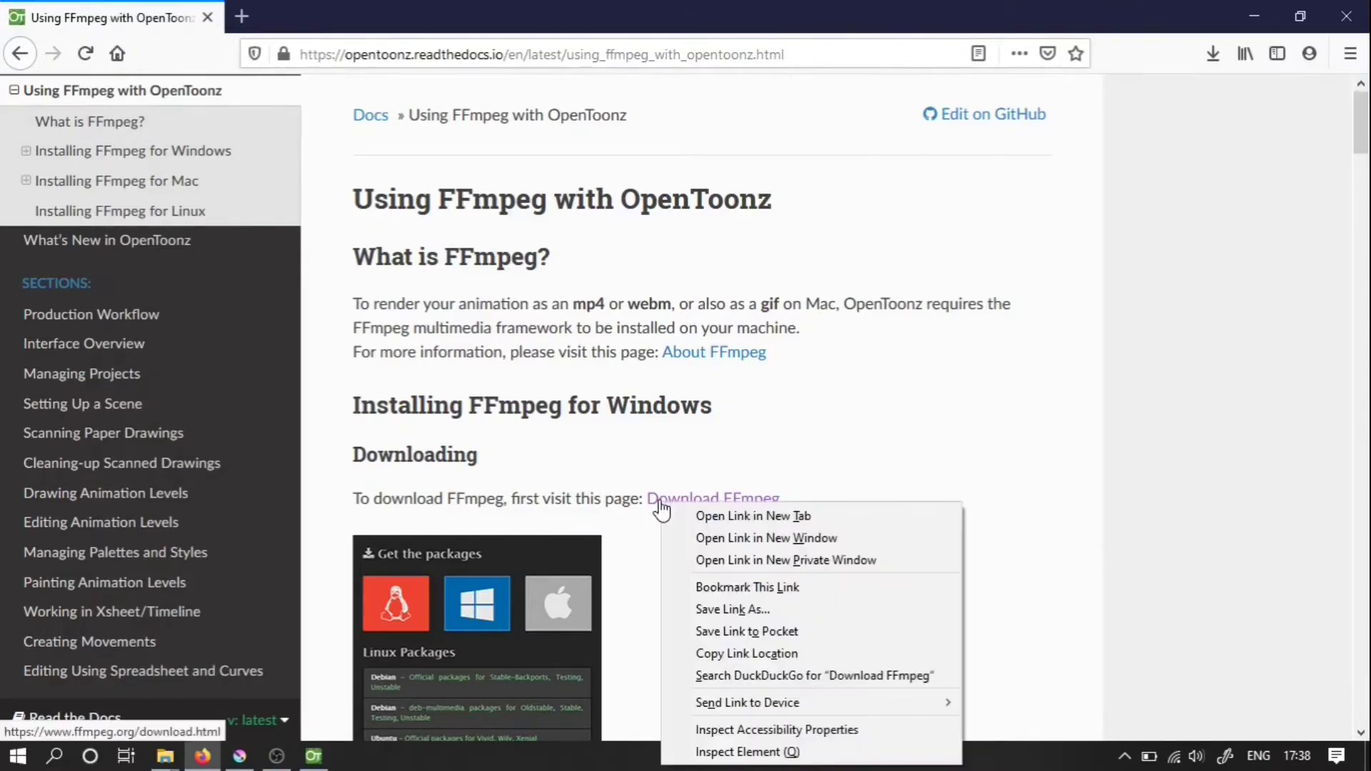
pyautogui.click(683, 516)
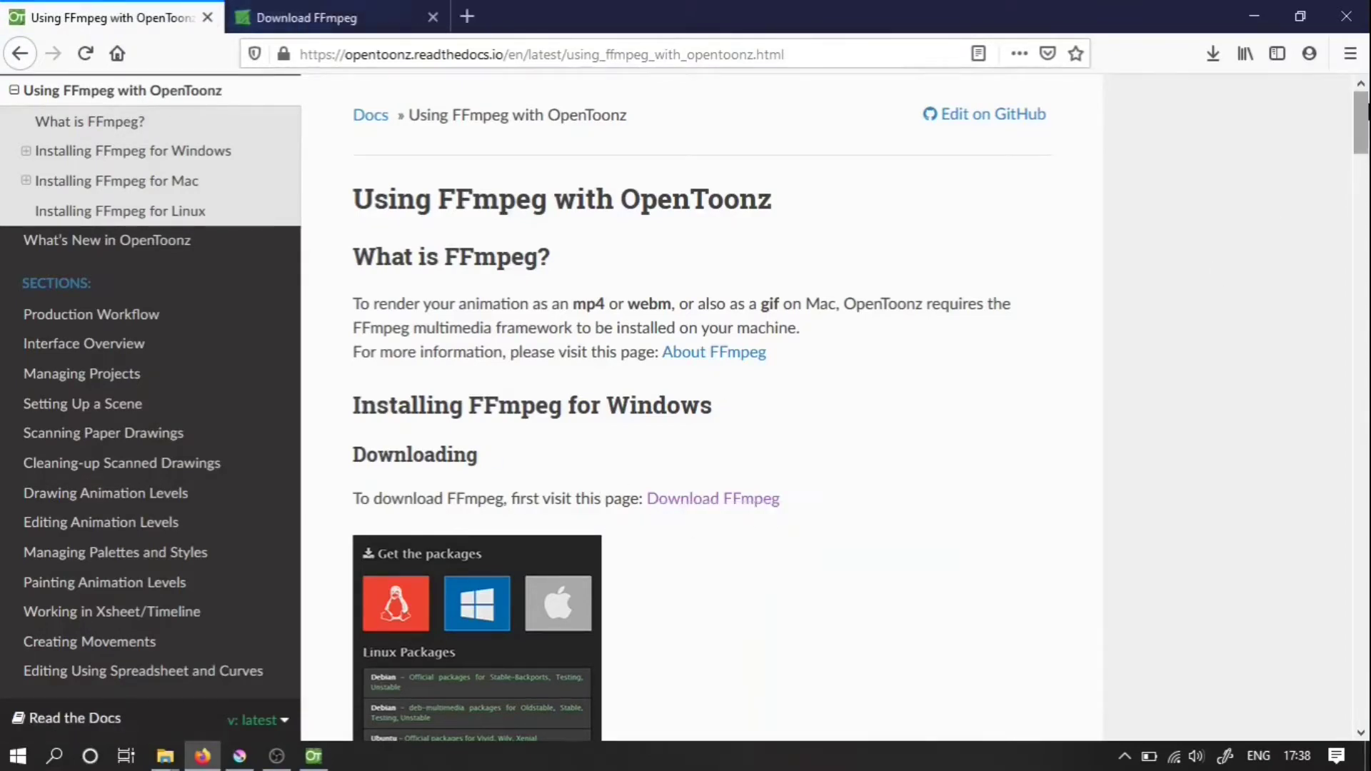
pyautogui.moveTo(1361, 126); pyautogui.dragTo(1361, 148)
pyautogui.scroll(-2, 1364, 148)
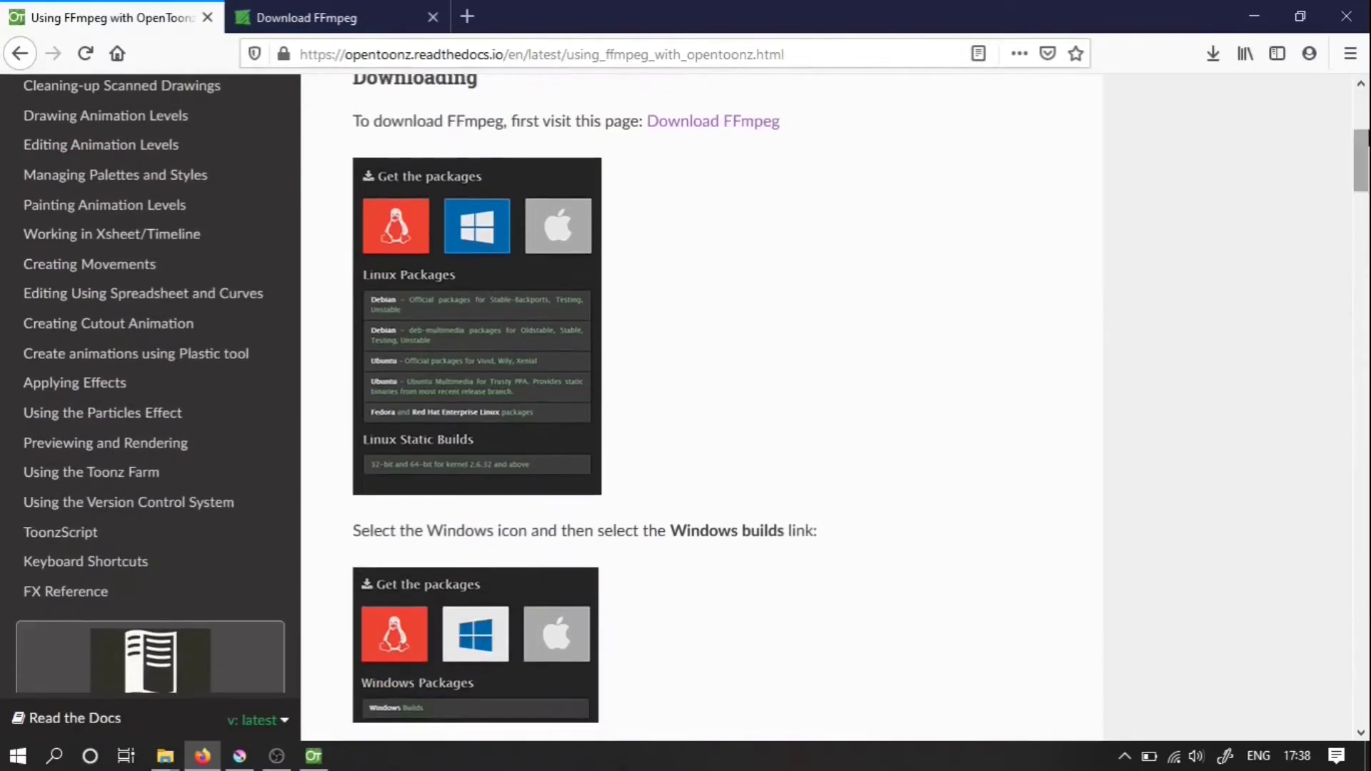
pyautogui.scroll(-3, 1364, 178)
pyautogui.scroll(-4, 1365, 177)
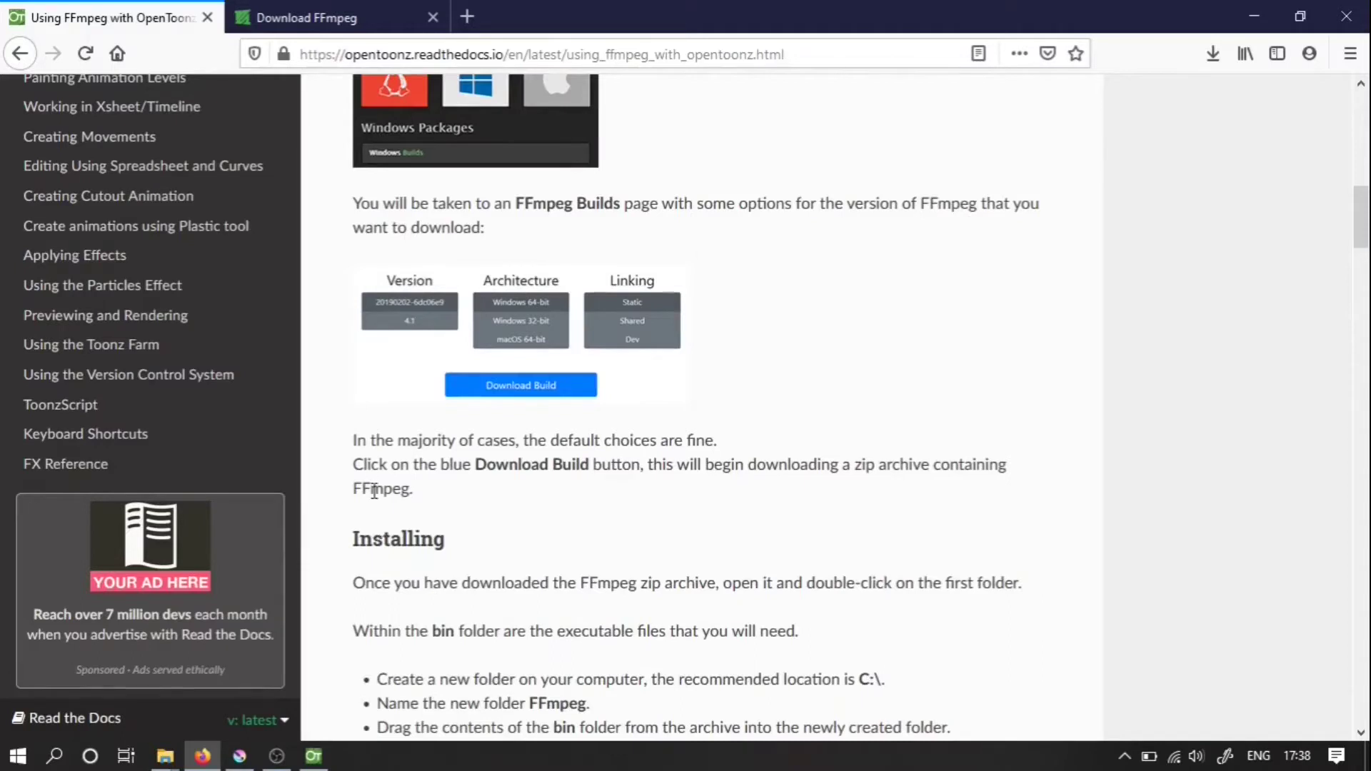
# From the FFmpeg download page, follow the Windows builds by BtbN link to GitHub
pyautogui.click(312, 18)
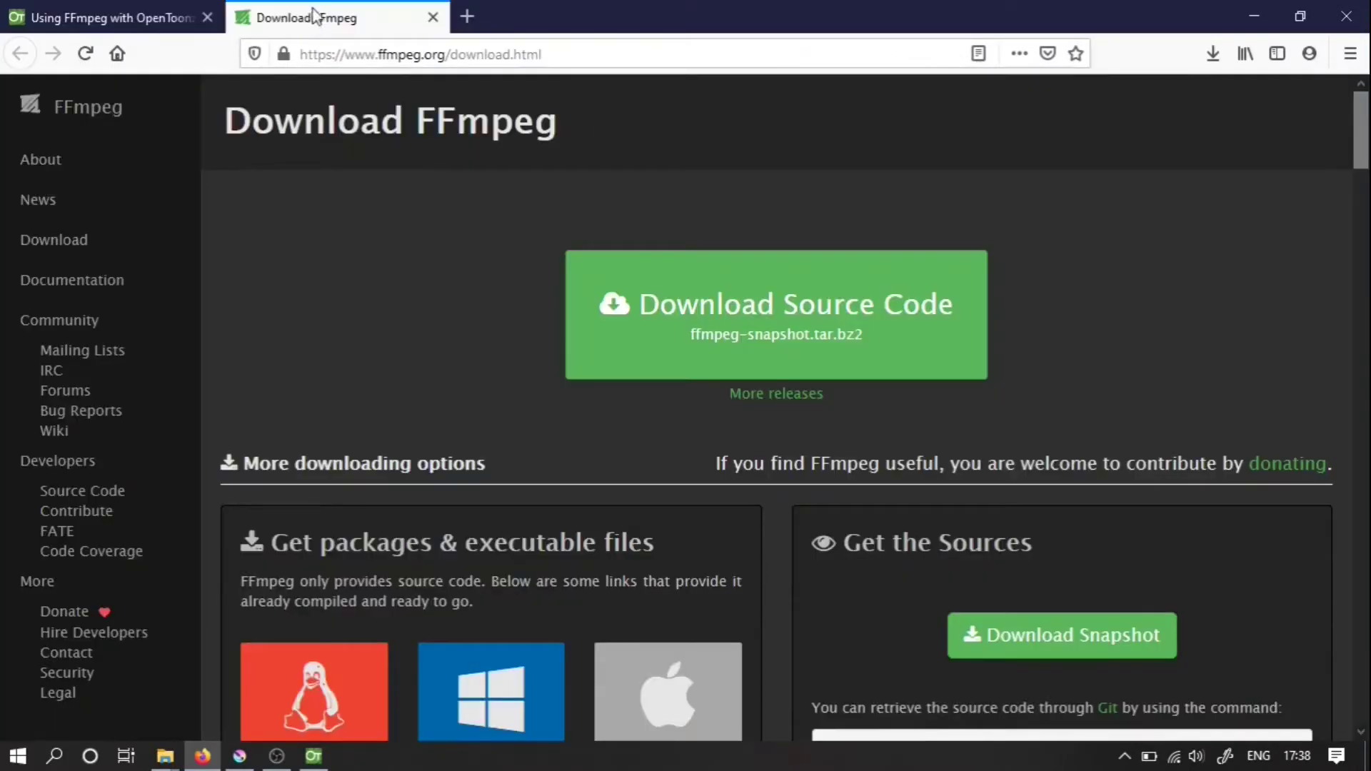
pyautogui.click(484, 706)
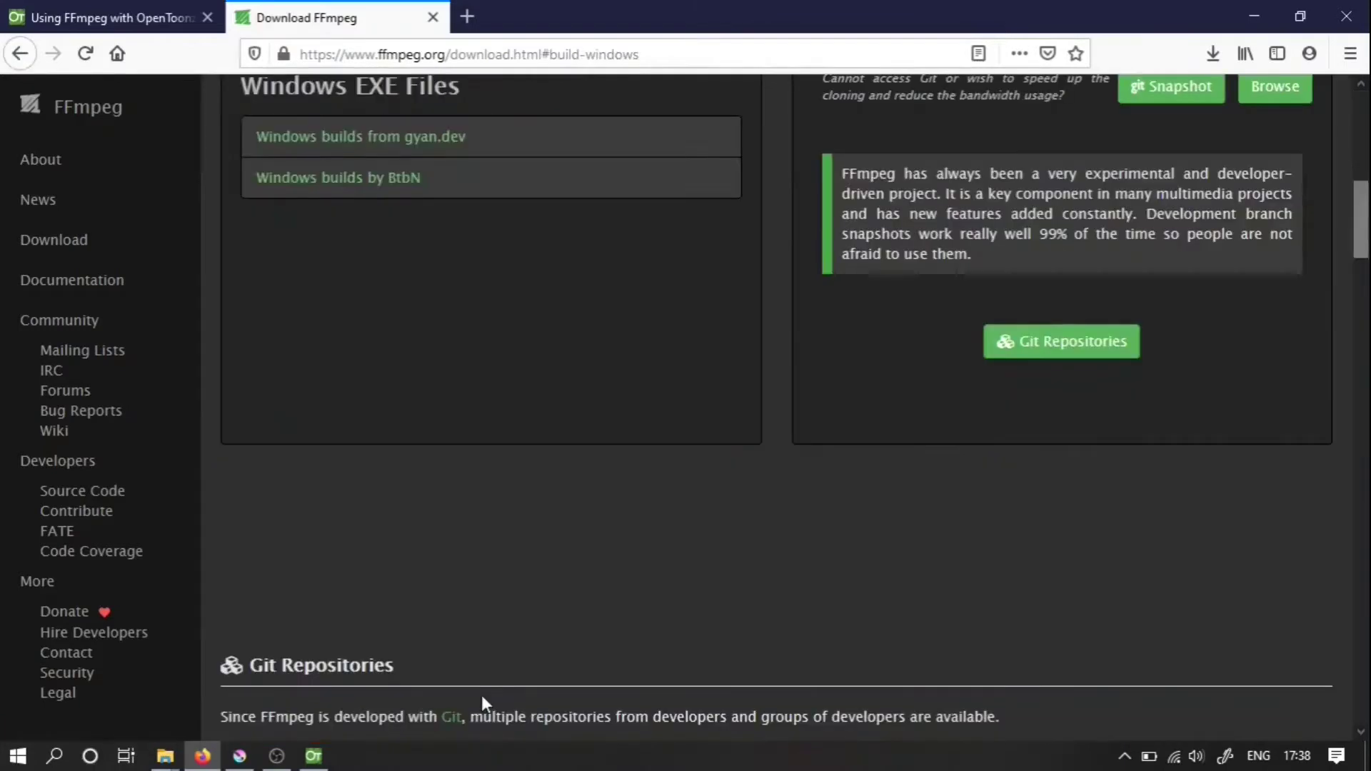
pyautogui.click(391, 184)
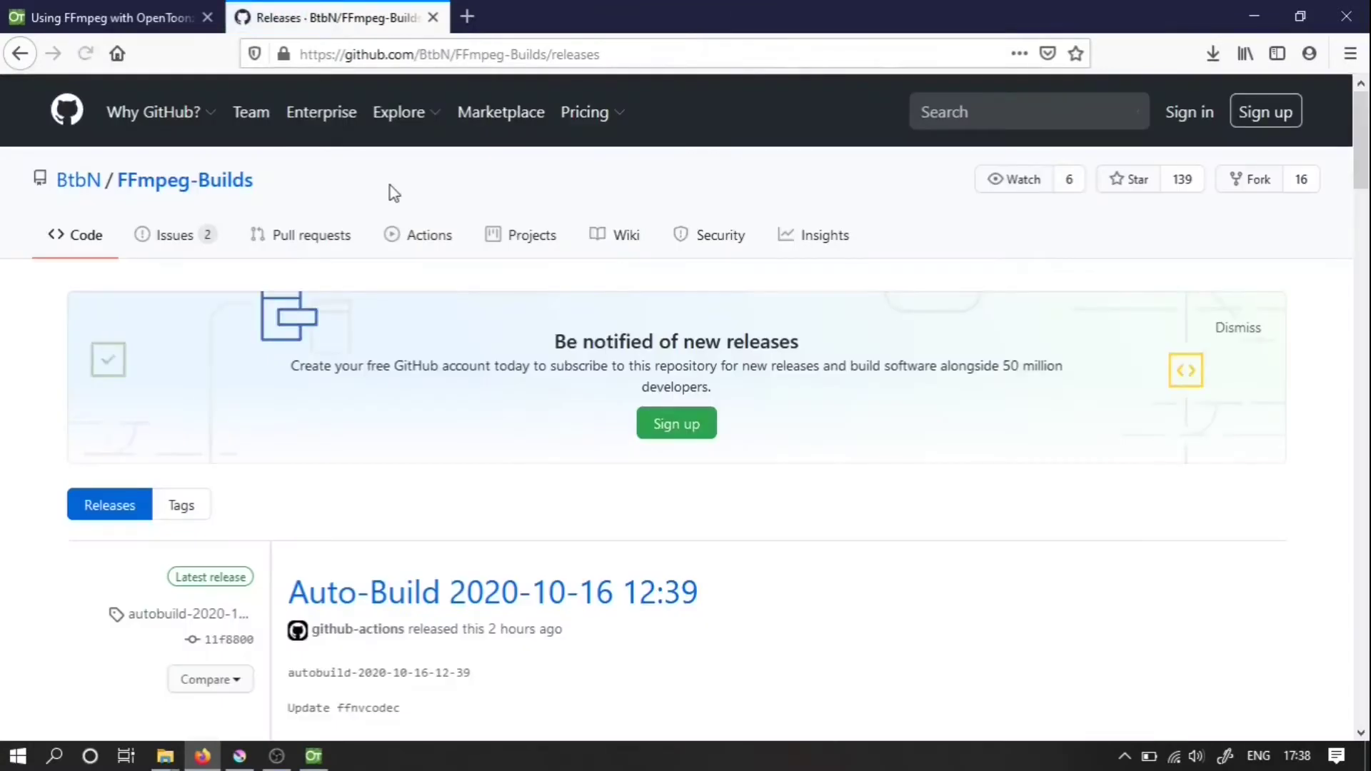
# Save ffmpeg-N-99577-g2b5e18a953-win64-gpl.zip from the release's Assets list
pyautogui.scroll(-7, 1363, 211)
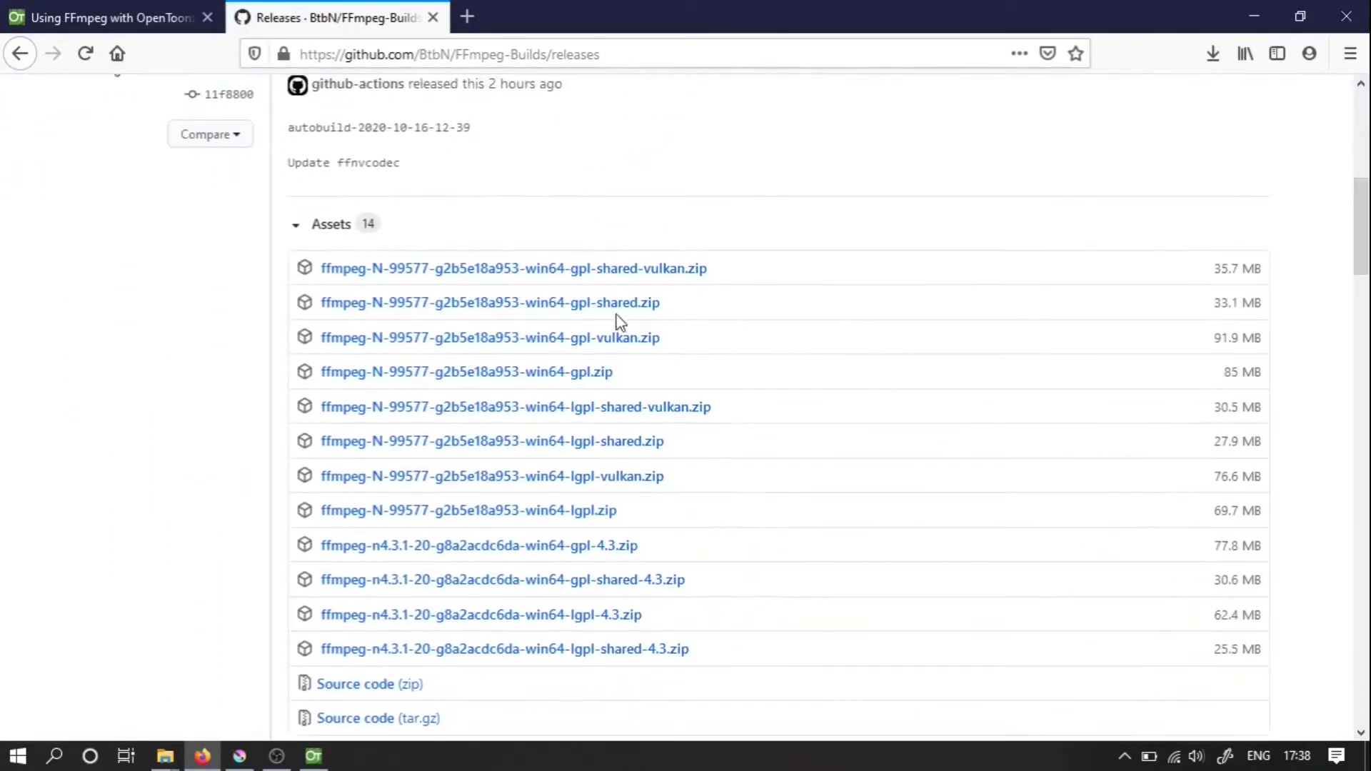
pyautogui.click(571, 376)
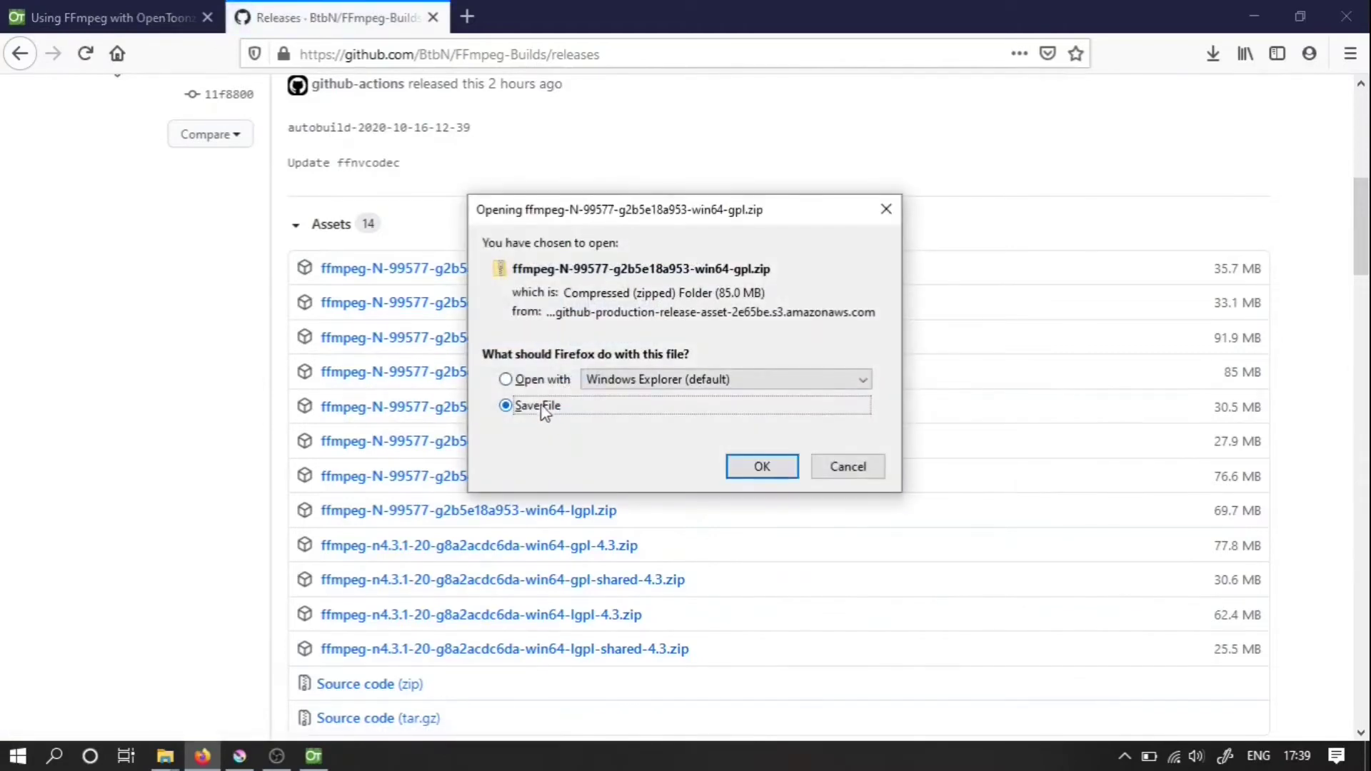
pyautogui.click(761, 468)
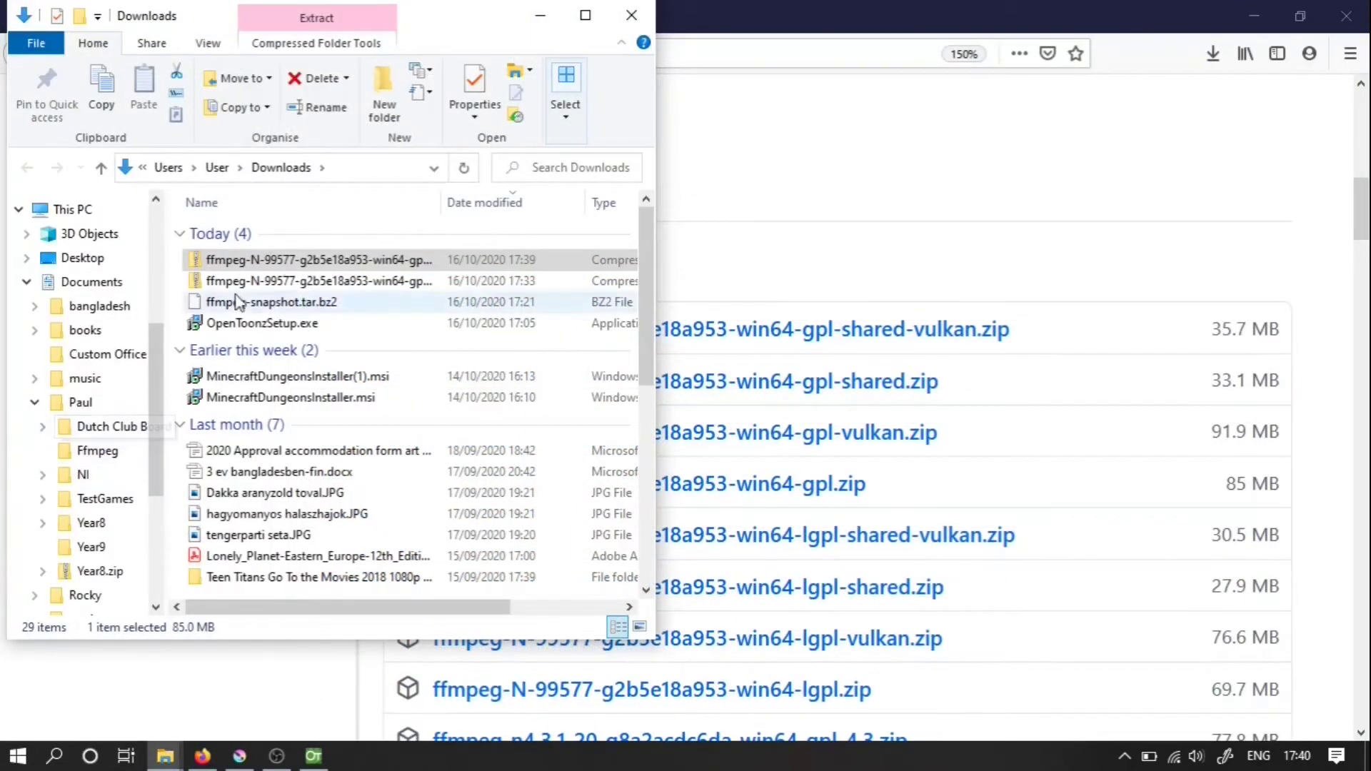
# Move the downloaded zip into the Ffmpeg folder and delete the old 7Z archive
pyautogui.moveTo(297, 262); pyautogui.dragTo(91, 453)
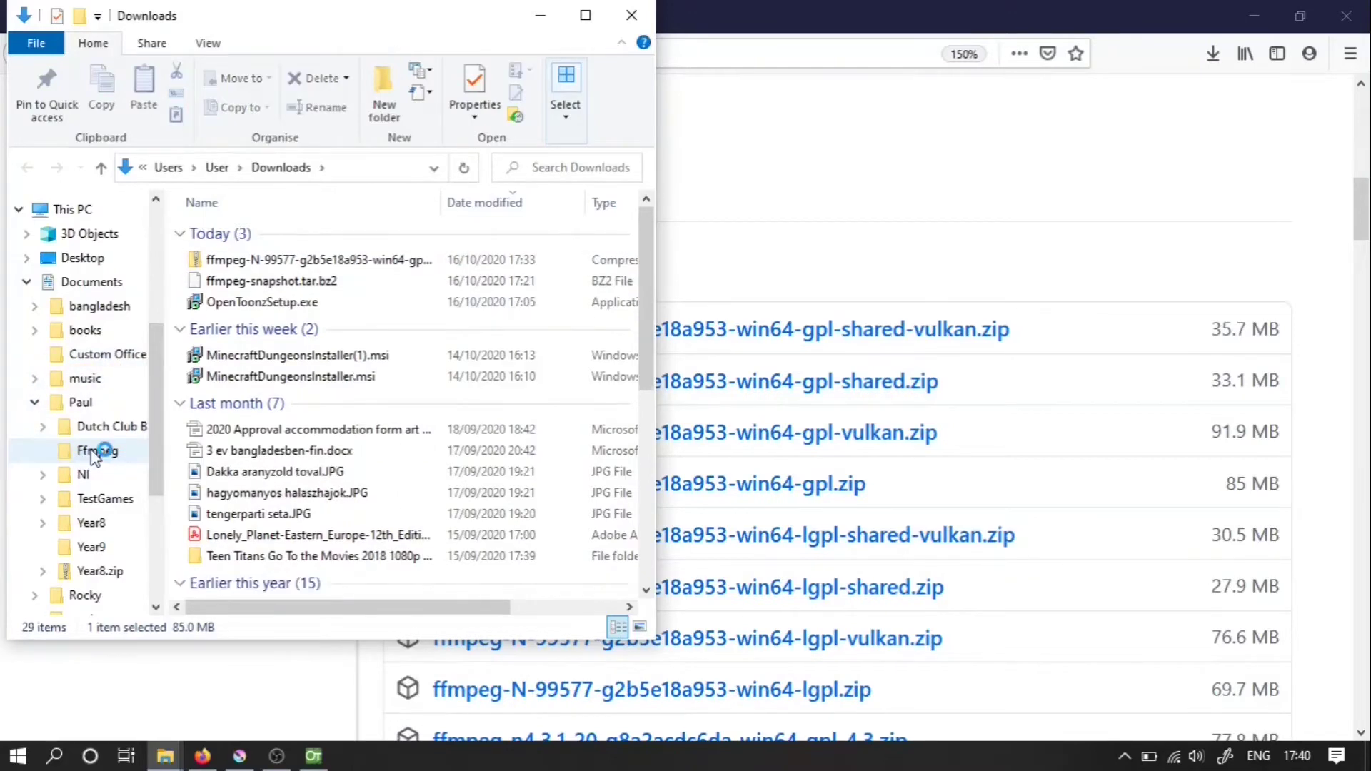
pyautogui.click(95, 451)
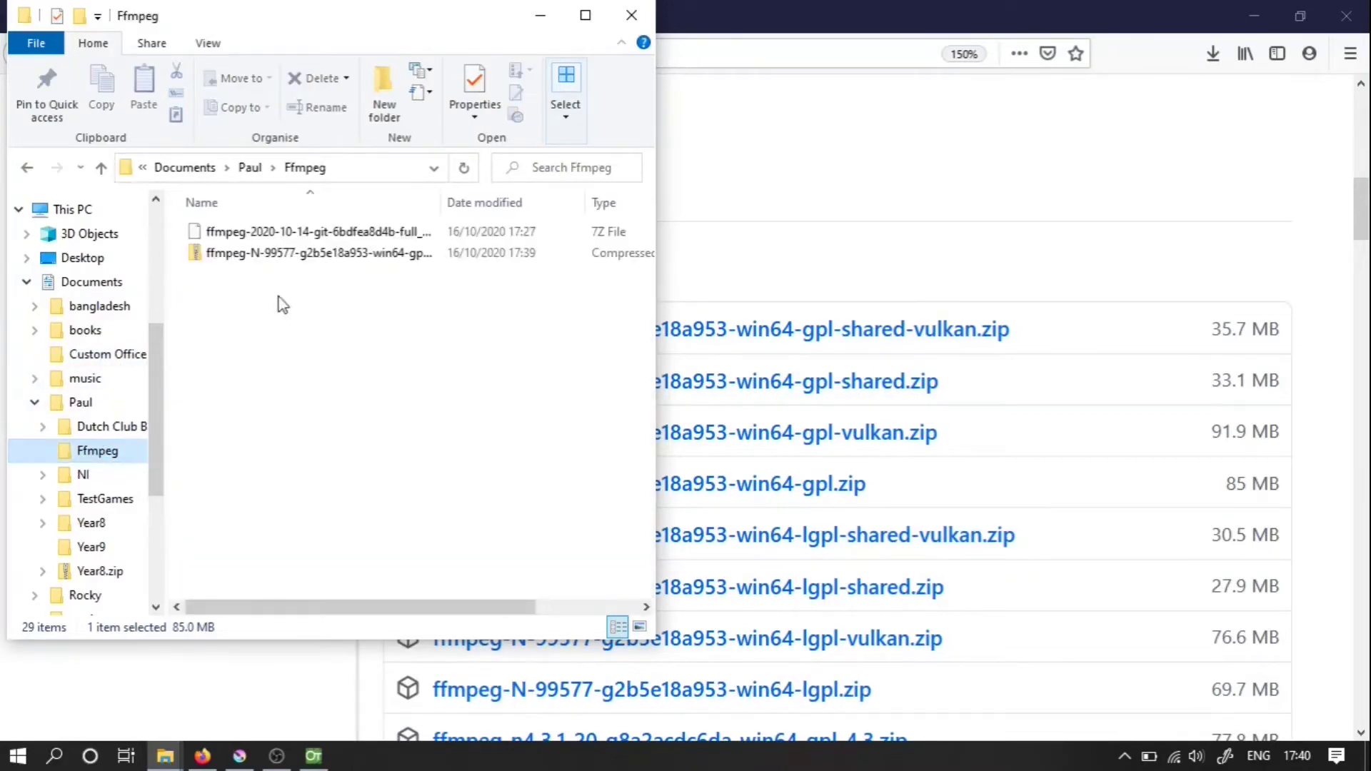
pyautogui.click(336, 236)
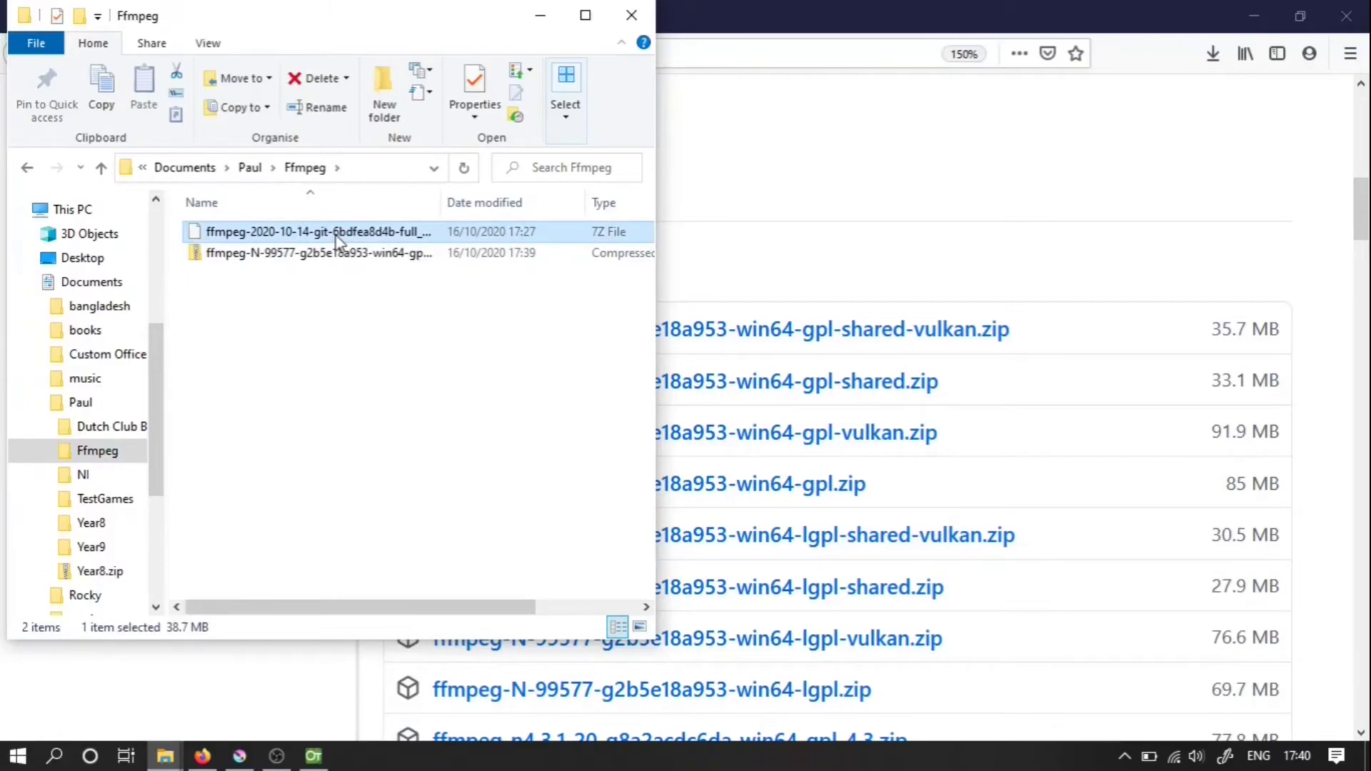
pyautogui.press('Delete')
# Open the zip, its ffmpeg build folder and the bin folder to reach ffmpeg.exe
pyautogui.doubleClick(336, 236)
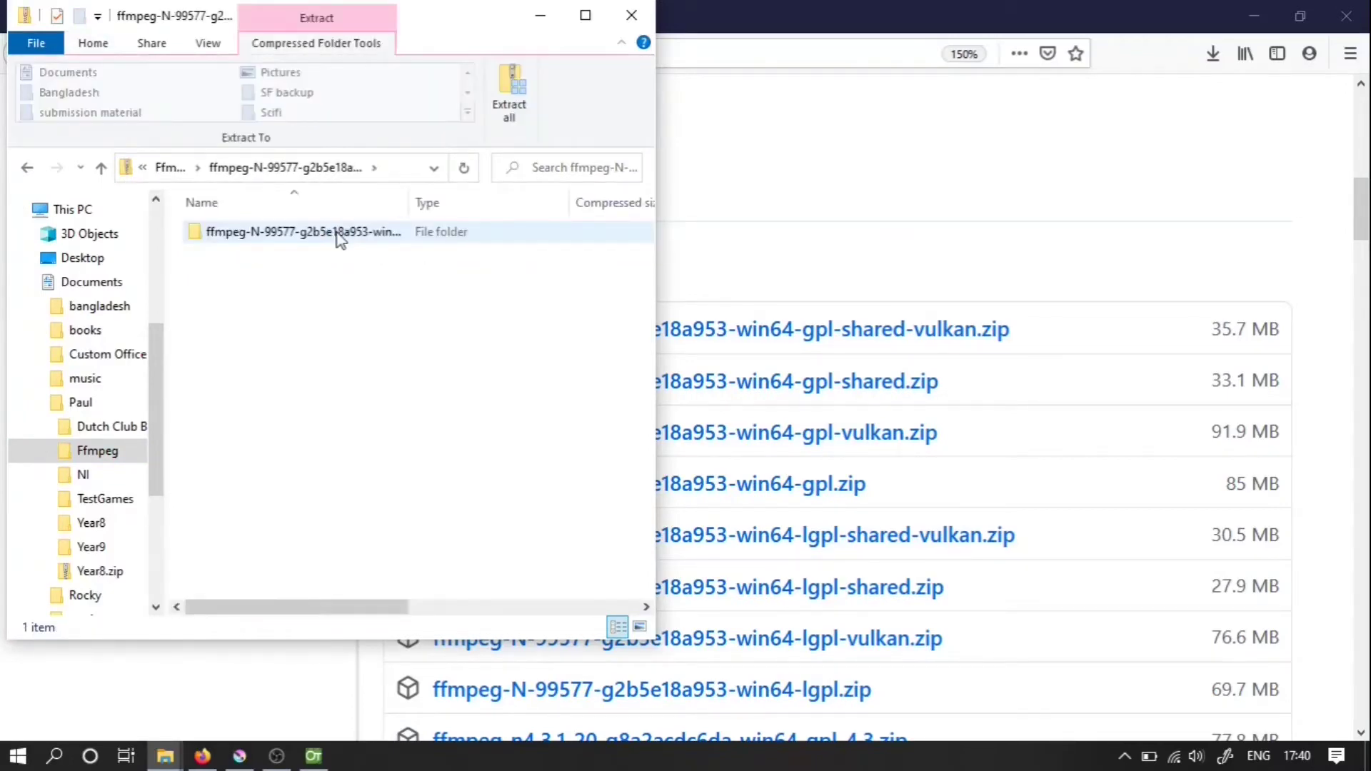
pyautogui.click(336, 232)
pyautogui.doubleClick(336, 232)
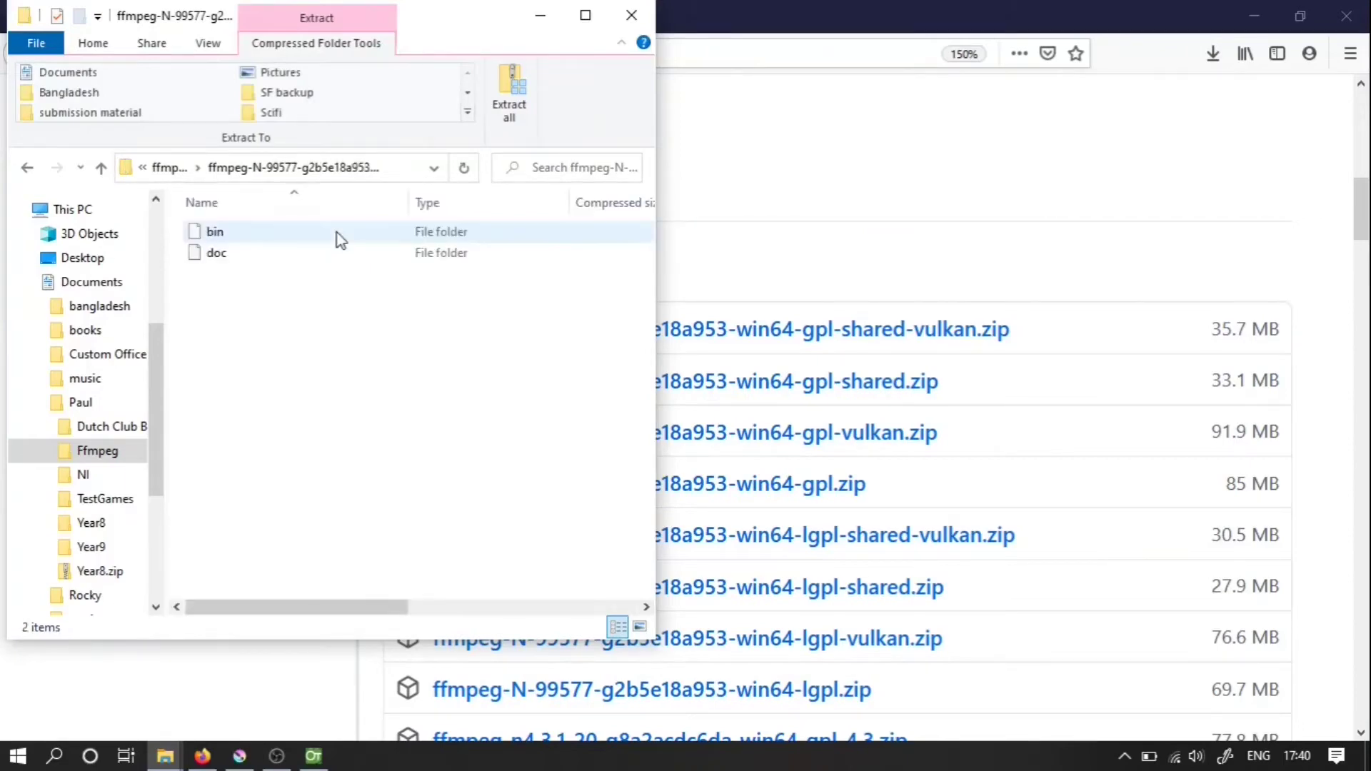
pyautogui.doubleClick(337, 233)
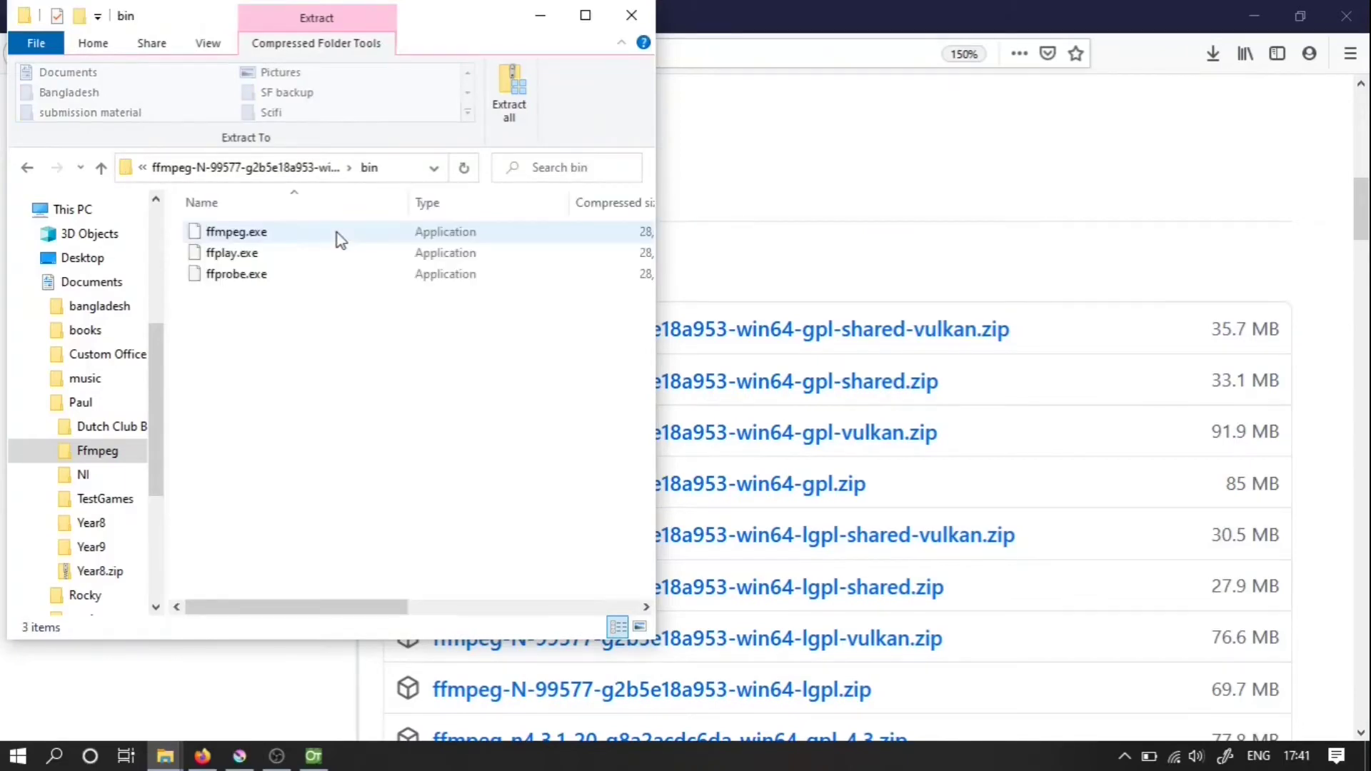
pyautogui.doubleClick(269, 236)
# Maximize Explorer, copy ffmpeg.exe into the Ffmpeg folder, verify it, then reopen the zip
pyautogui.moveTo(460, 22); pyautogui.dragTo(850, 27)
pyautogui.doubleClick(850, 27)
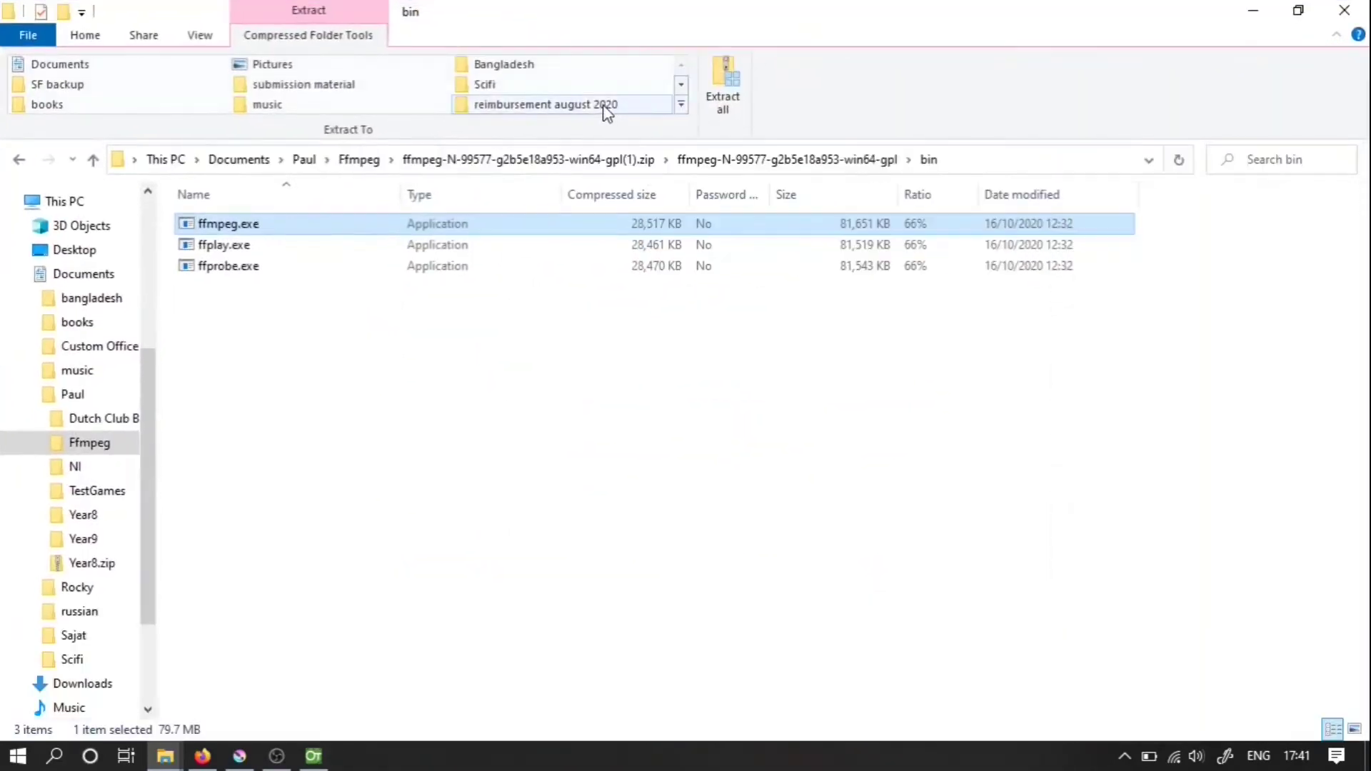
pyautogui.moveTo(208, 232); pyautogui.dragTo(86, 450)
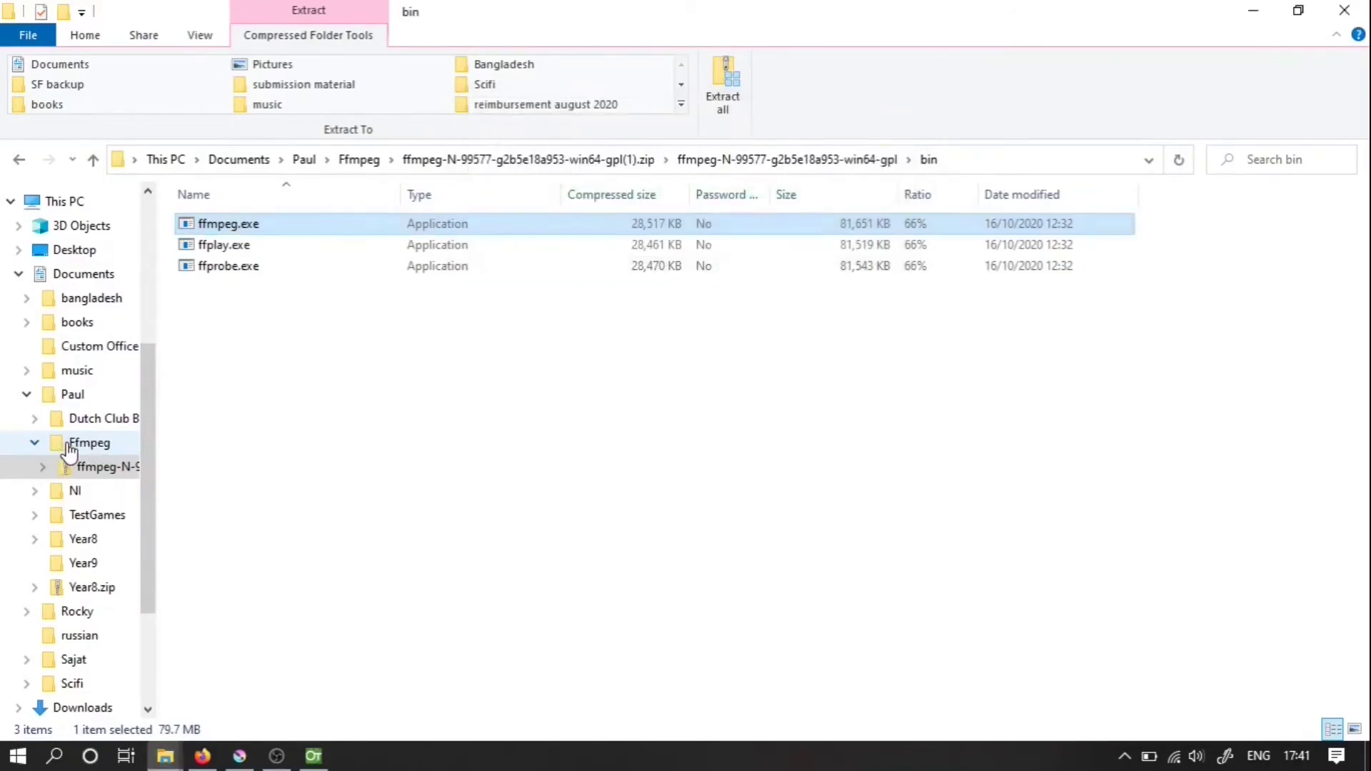
pyautogui.click(66, 443)
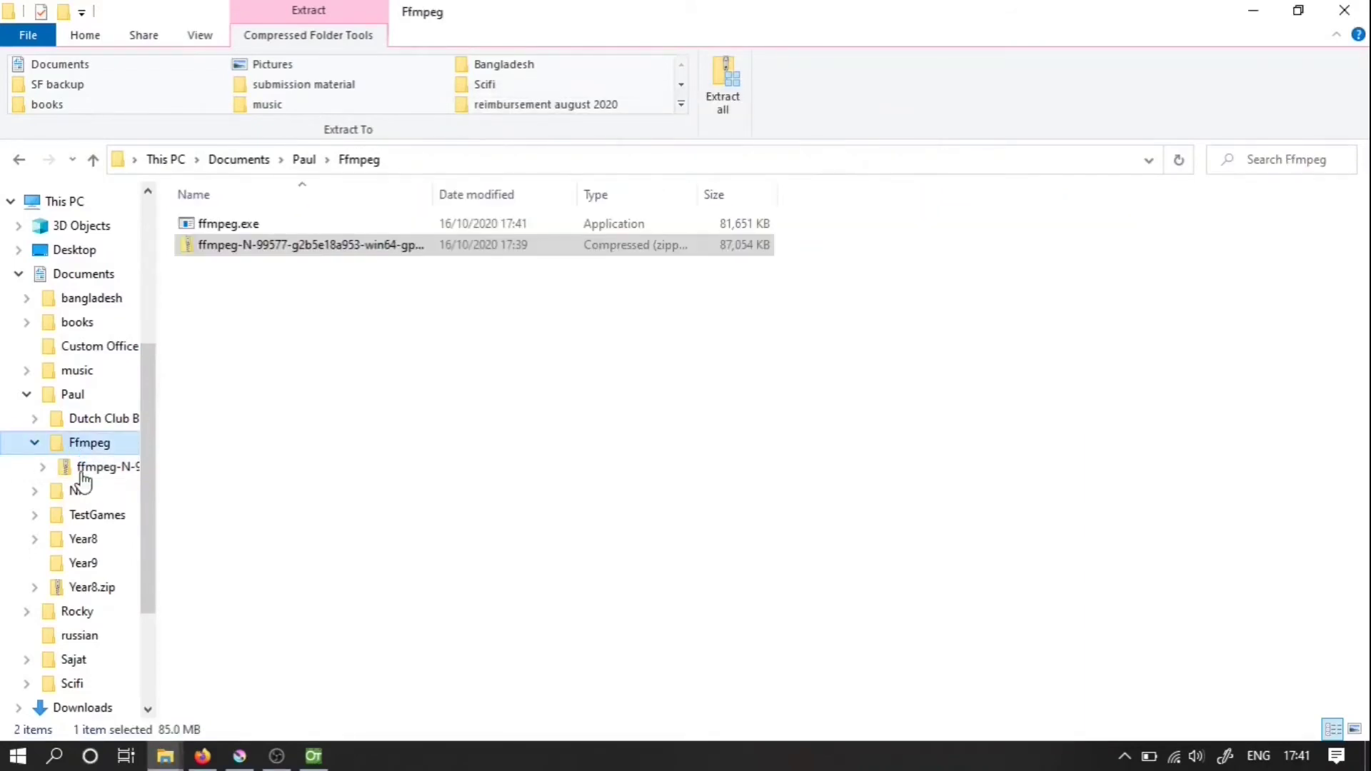
pyautogui.click(81, 472)
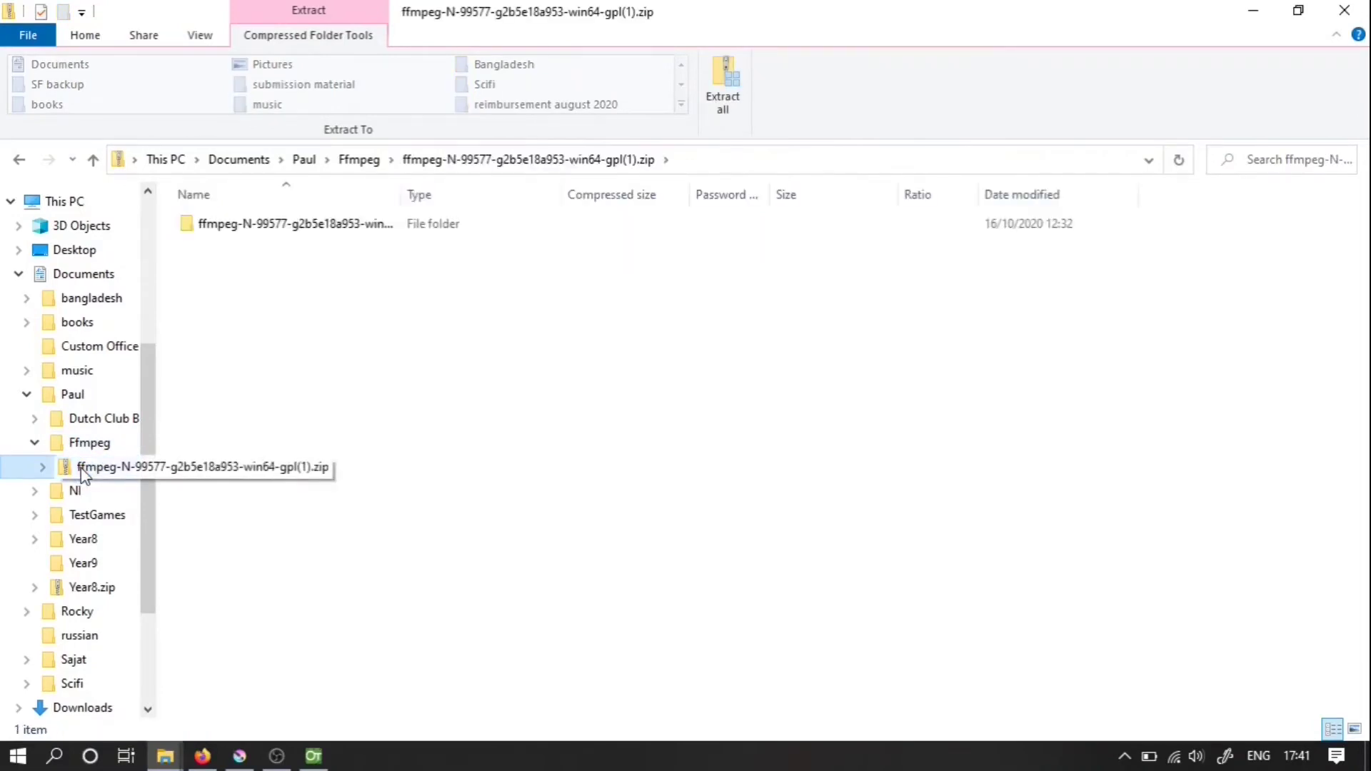
# In the Ffmpeg folder, select ffmpeg.exe and copy the folder's full path from the address bar
pyautogui.click(88, 446)
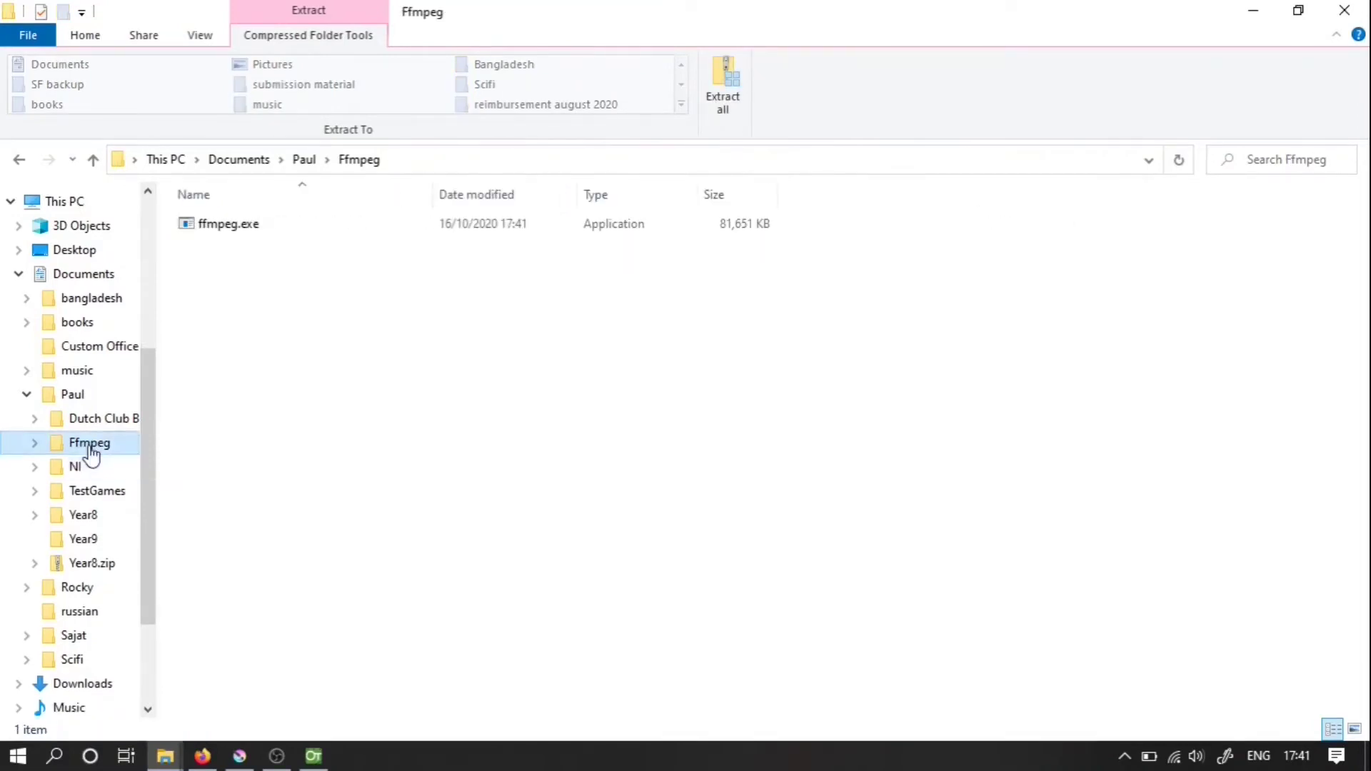
pyautogui.click(233, 227)
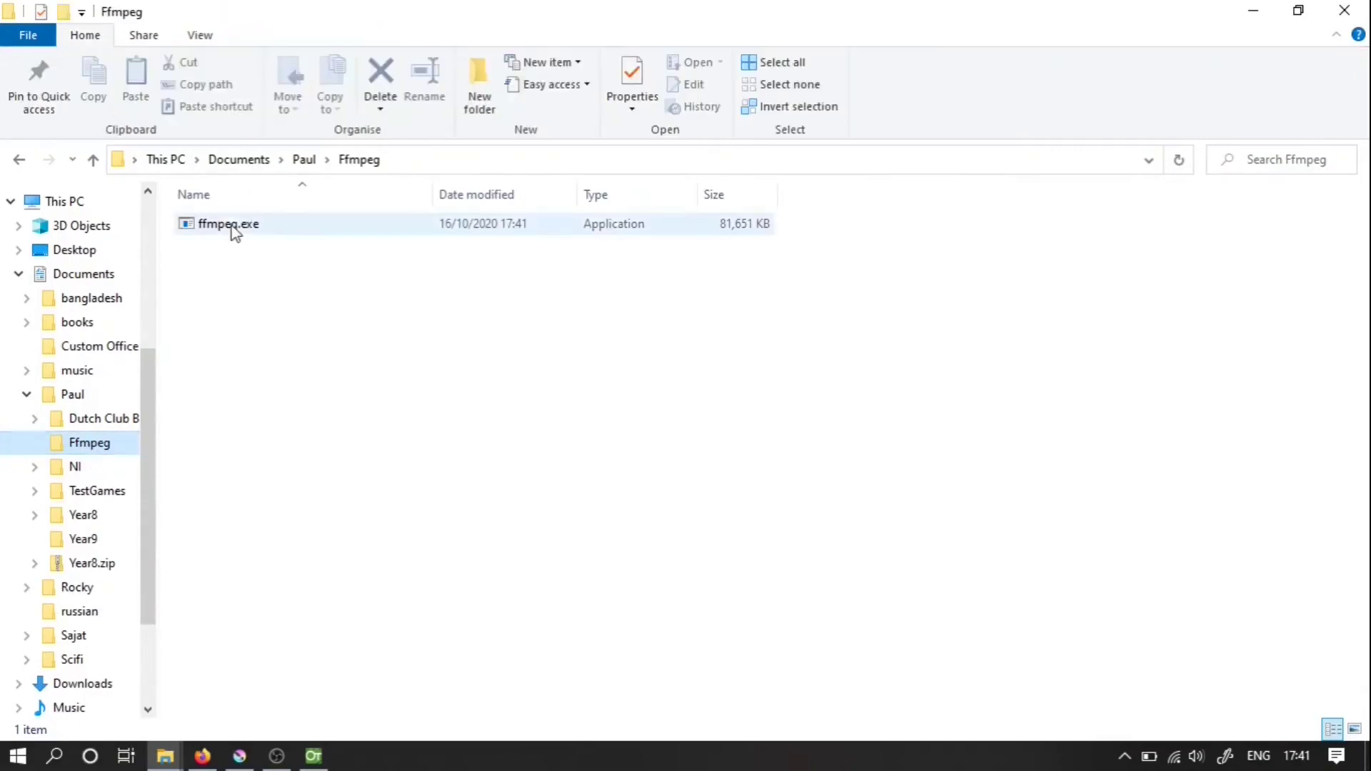
pyautogui.click(231, 225)
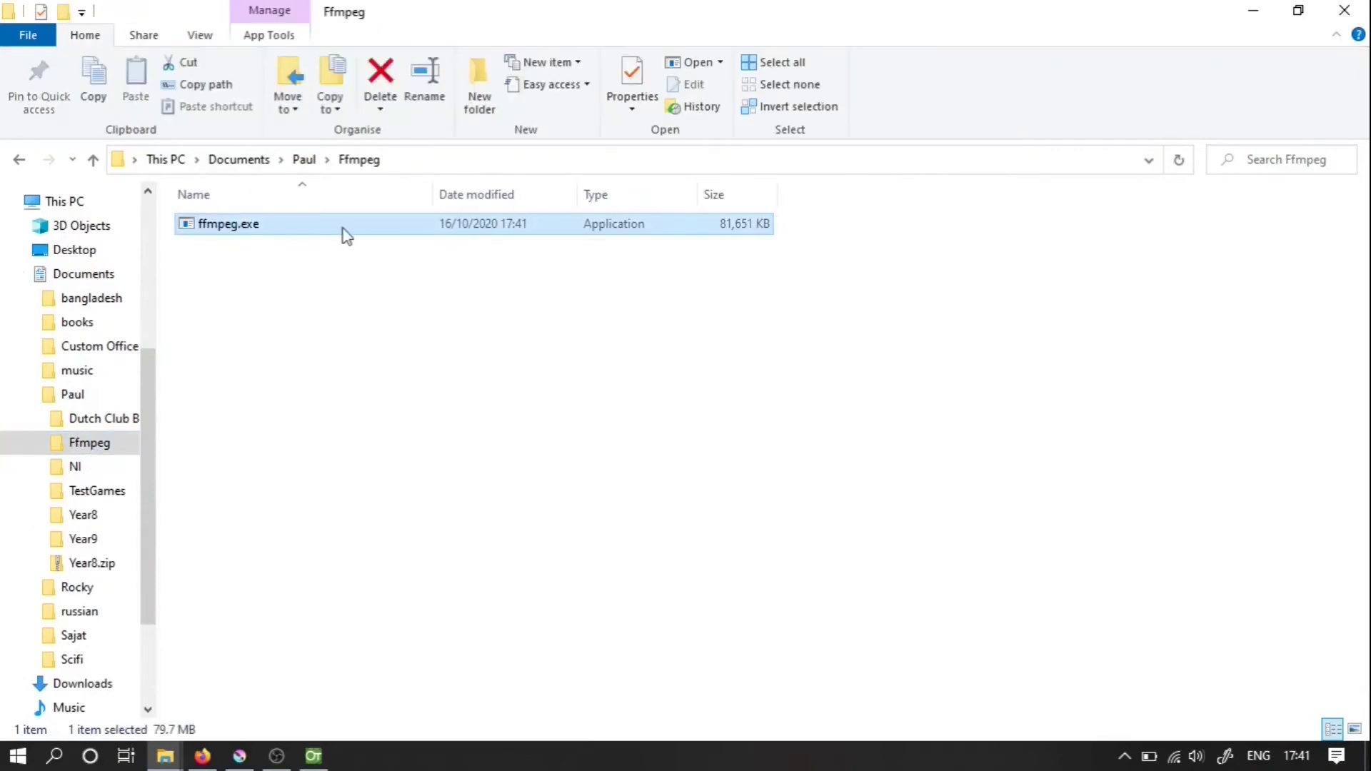
pyautogui.click(465, 162)
pyautogui.hotkey('ctrl', 'c')
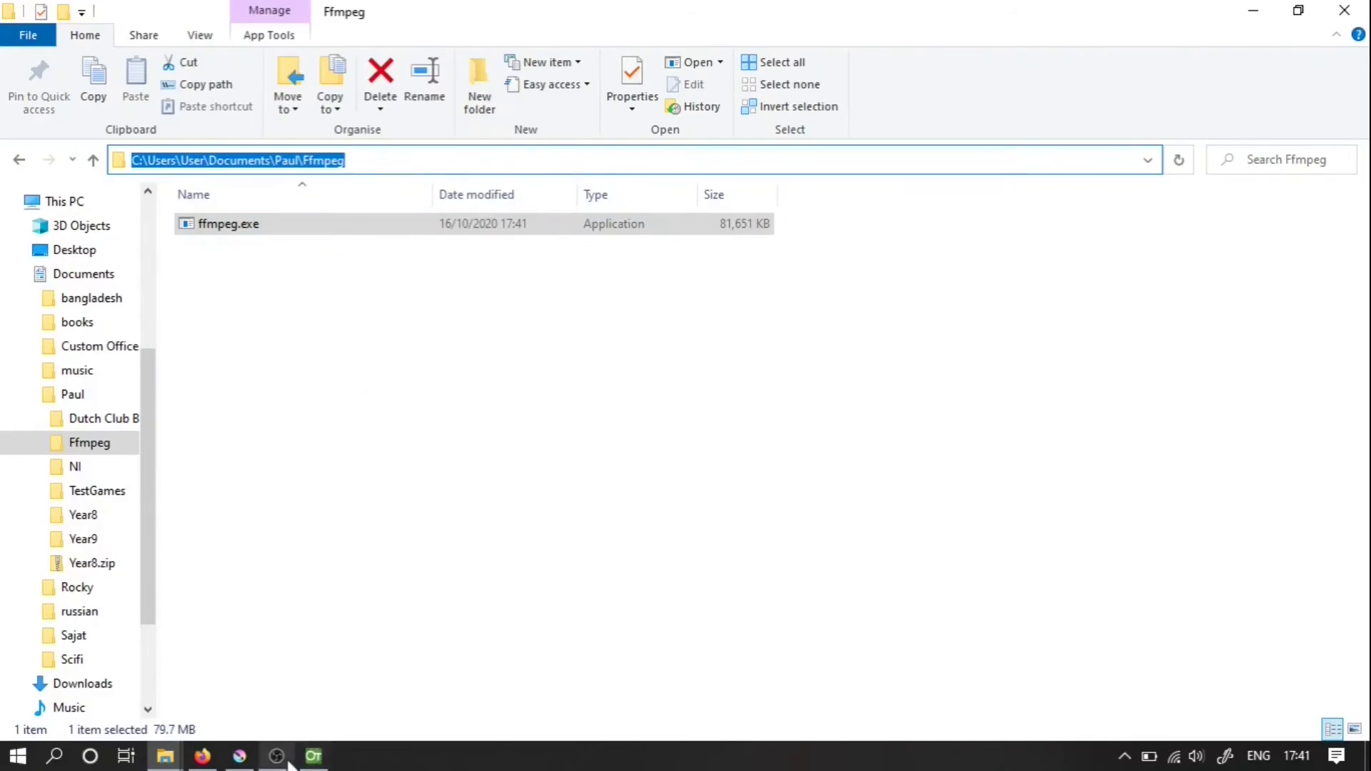
# Paste the Ffmpeg folder path into Preferences > Import/Export > FFmpeg Path and confirm
pyautogui.click(315, 758)
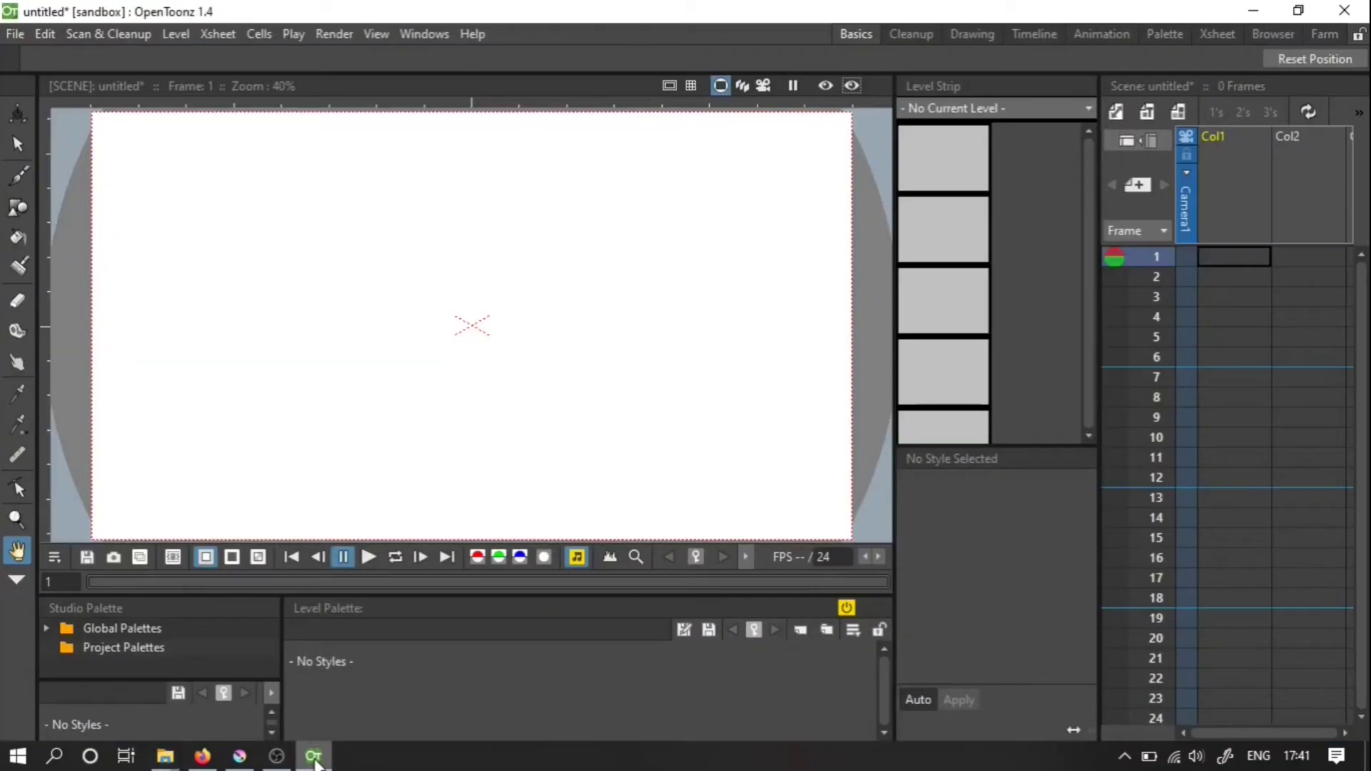
pyautogui.click(18, 38)
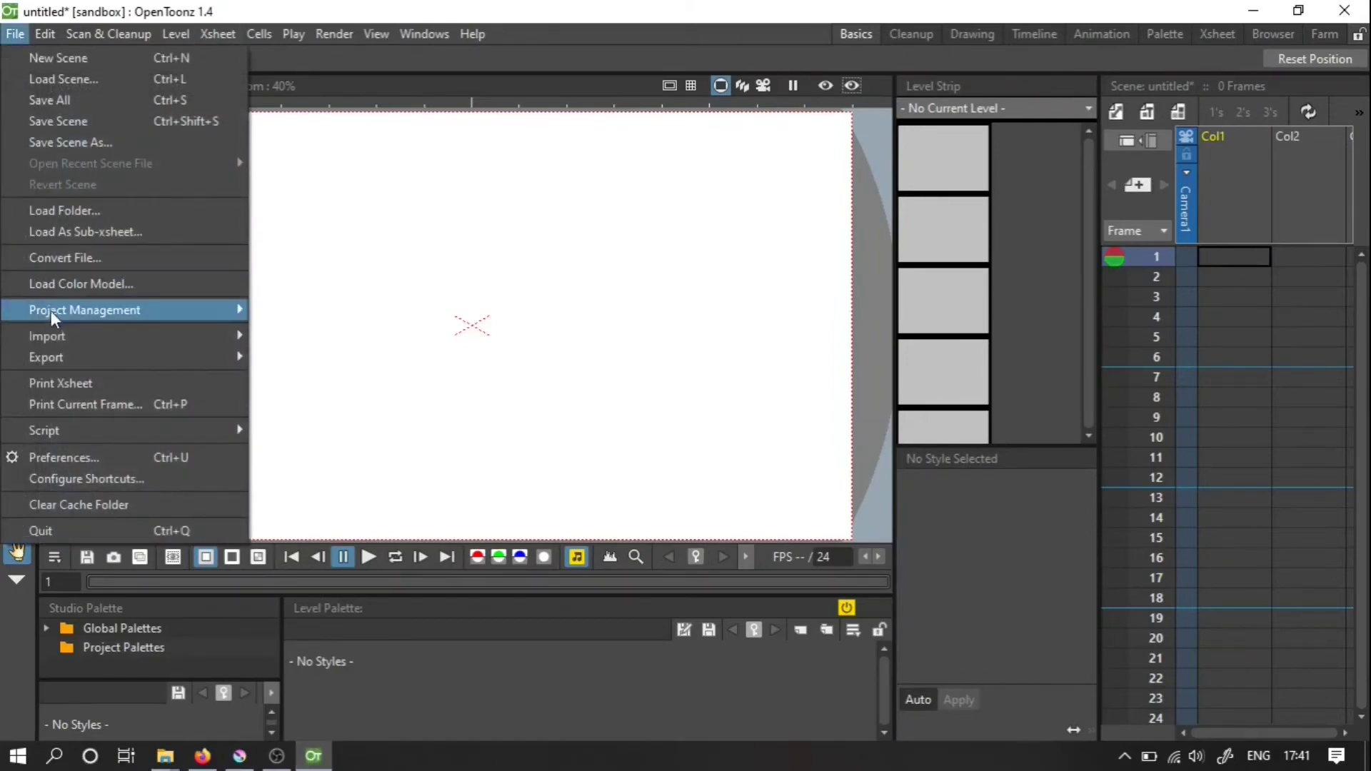
pyautogui.click(66, 460)
pyautogui.click(676, 148)
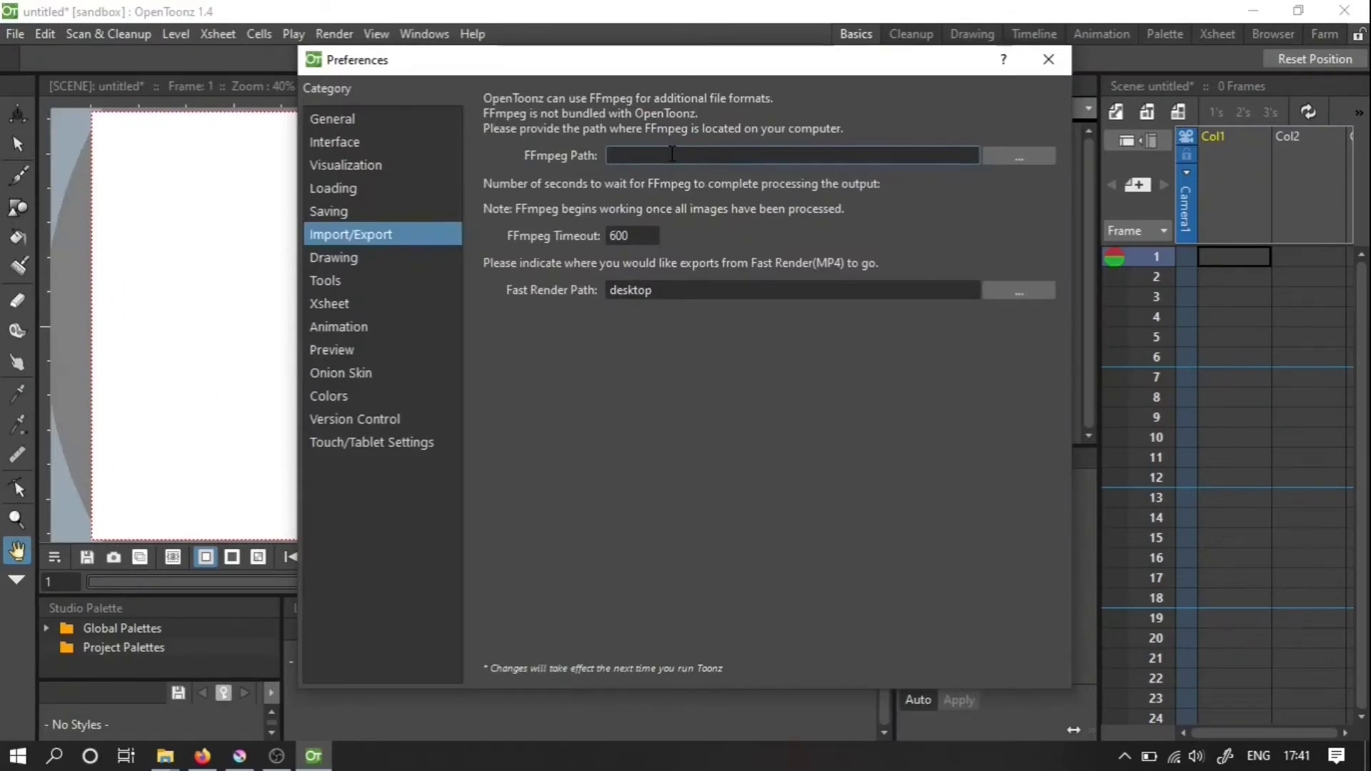
pyautogui.hotkey('ctrl', 'v')
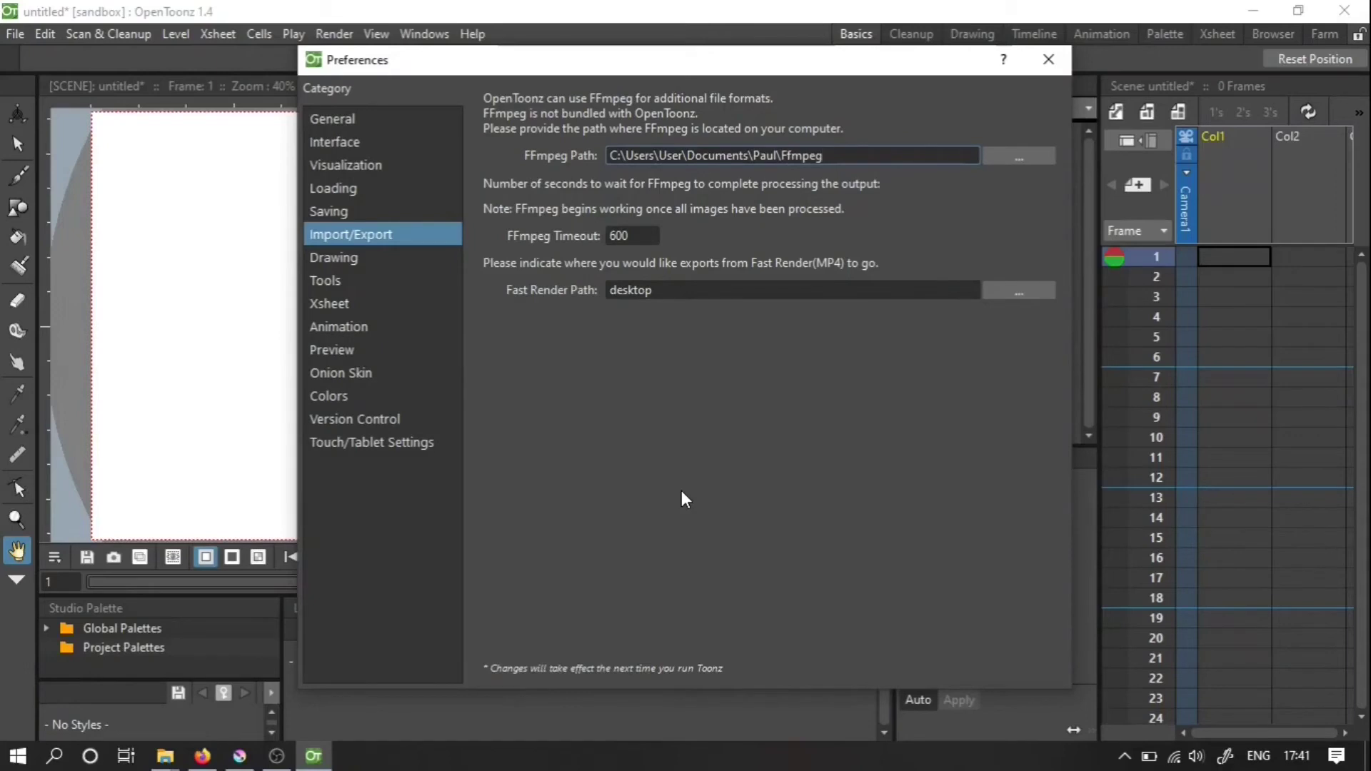
pyautogui.press('Return')
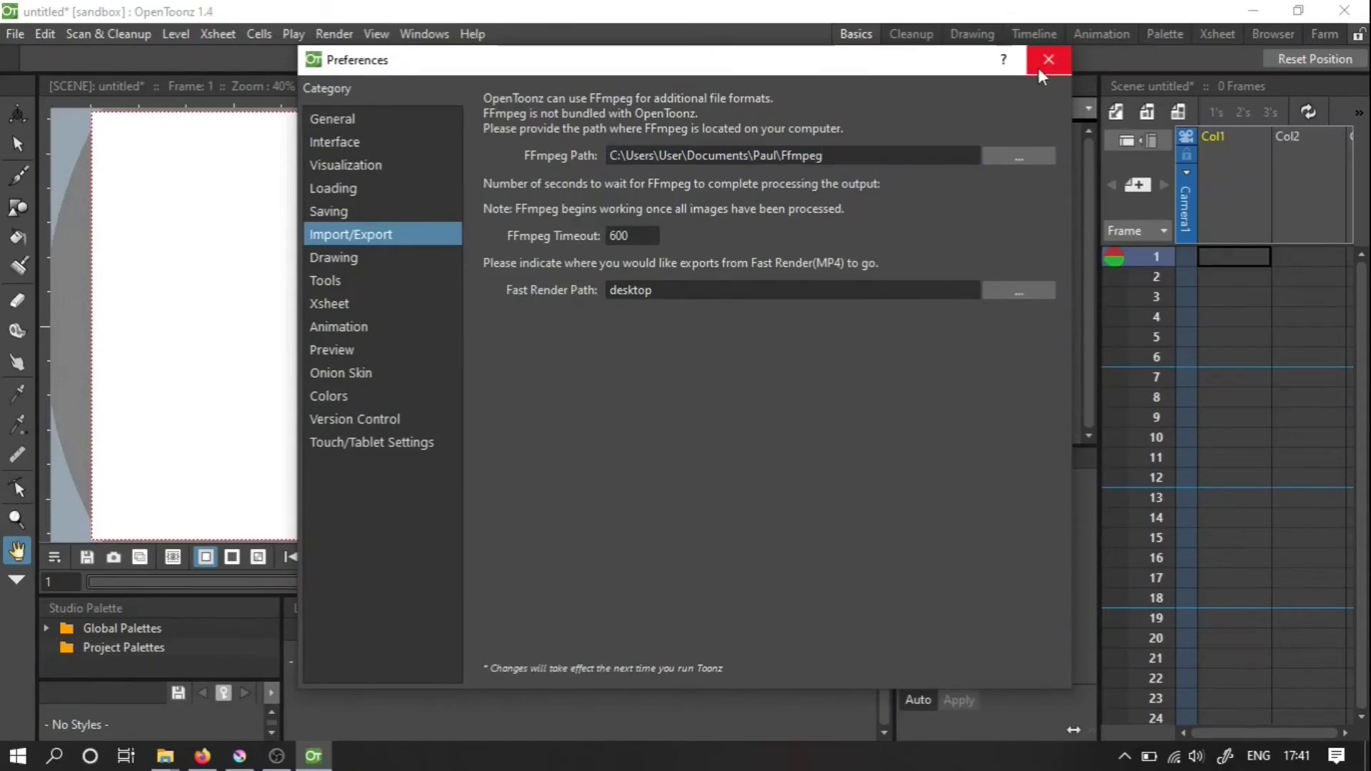
# Close Preferences and quit OpenToonz, discarding changes to the untitled scene
pyautogui.click(1047, 65)
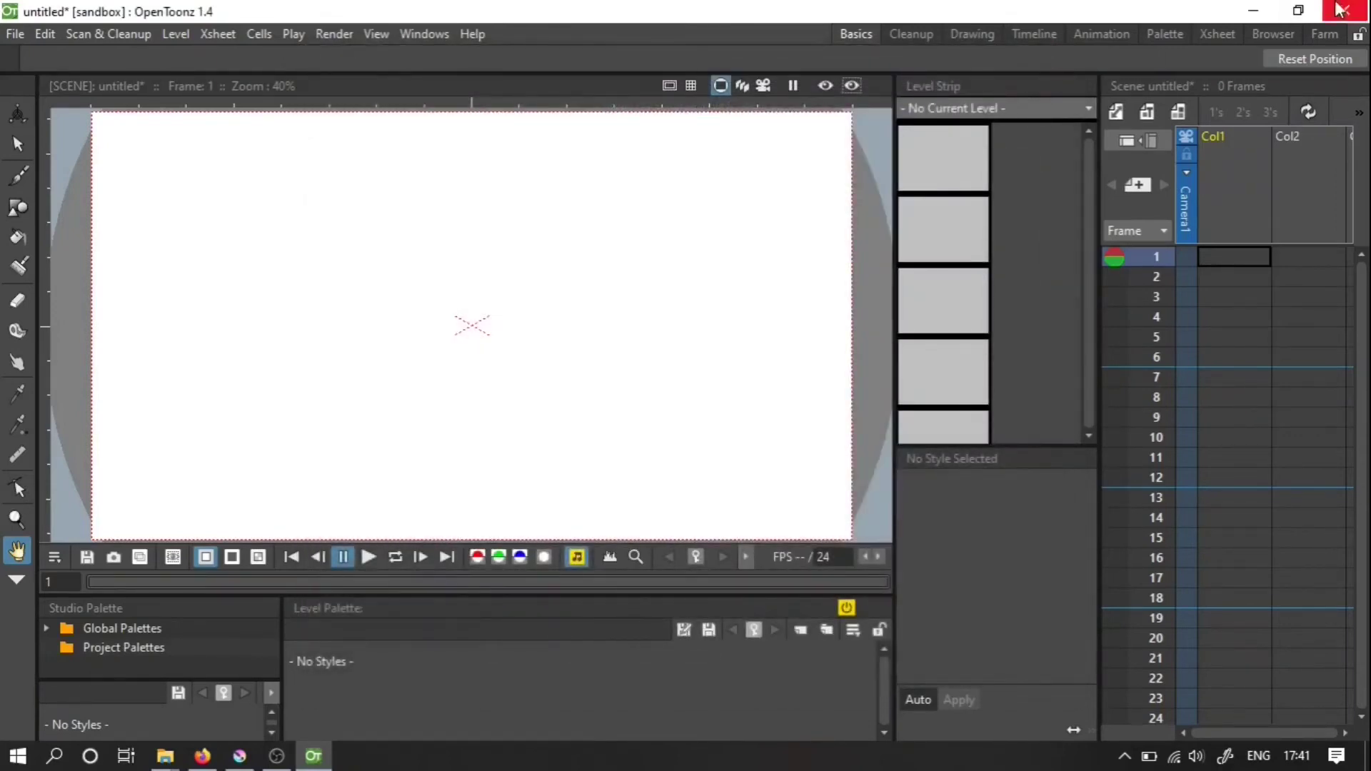
pyautogui.click(1365, 8)
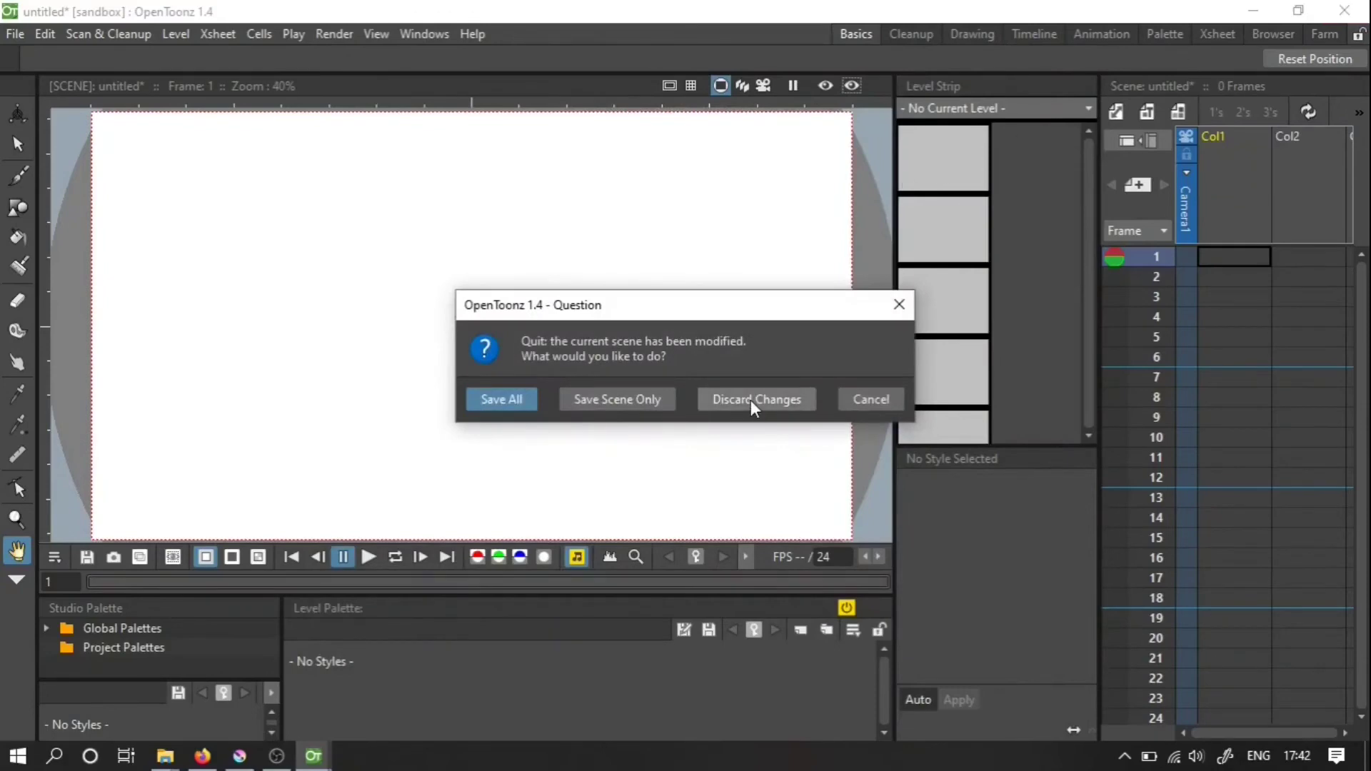
pyautogui.click(752, 400)
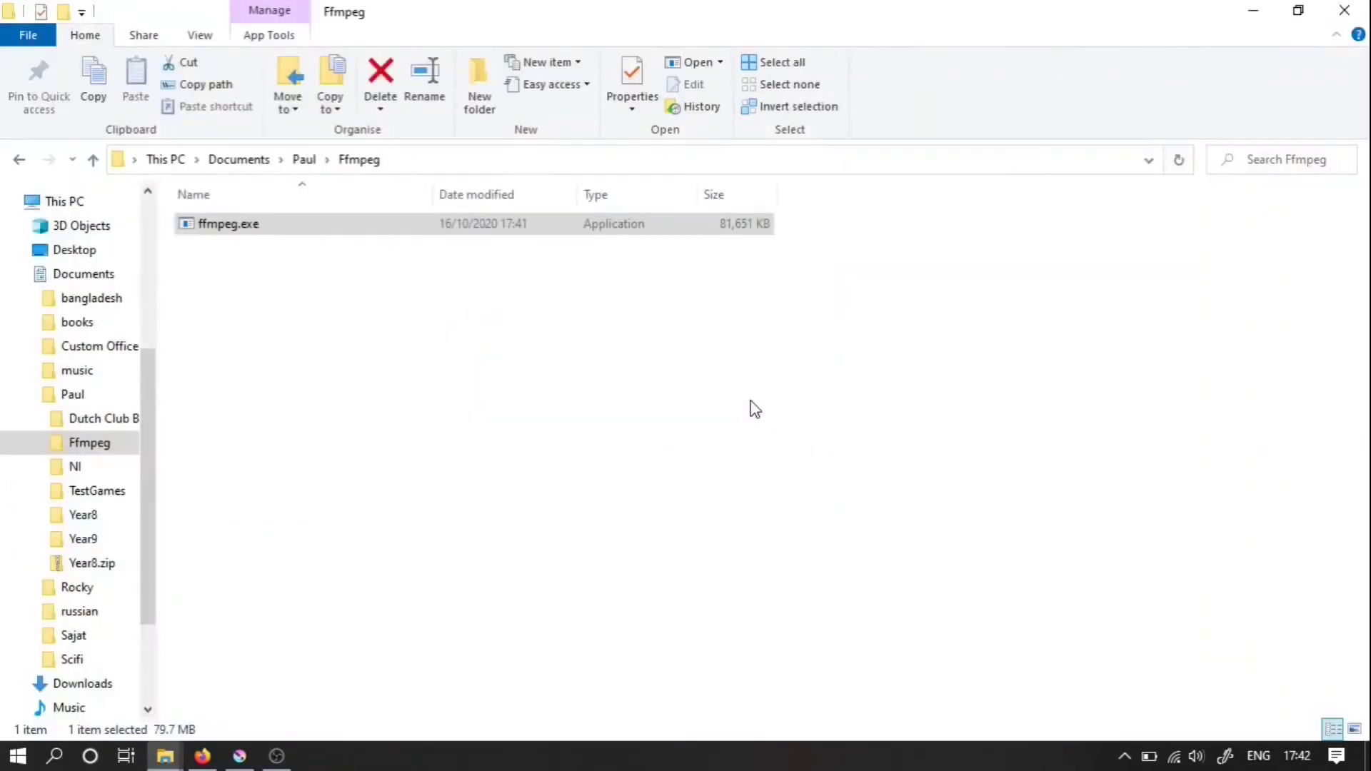
# Relaunch OpenToonz from the Start menu search and dismiss the Startup dialog
pyautogui.press('super')
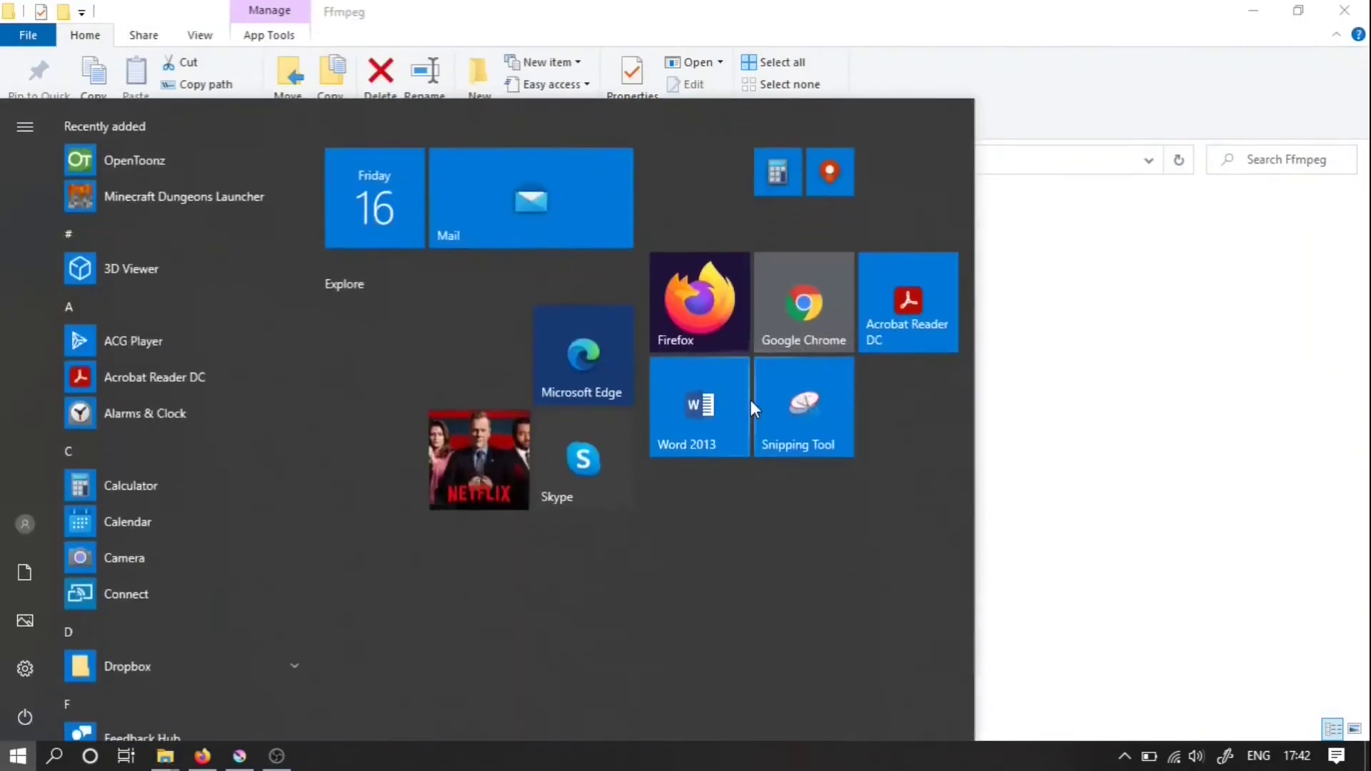
pyautogui.write('op')
pyautogui.press('Return')
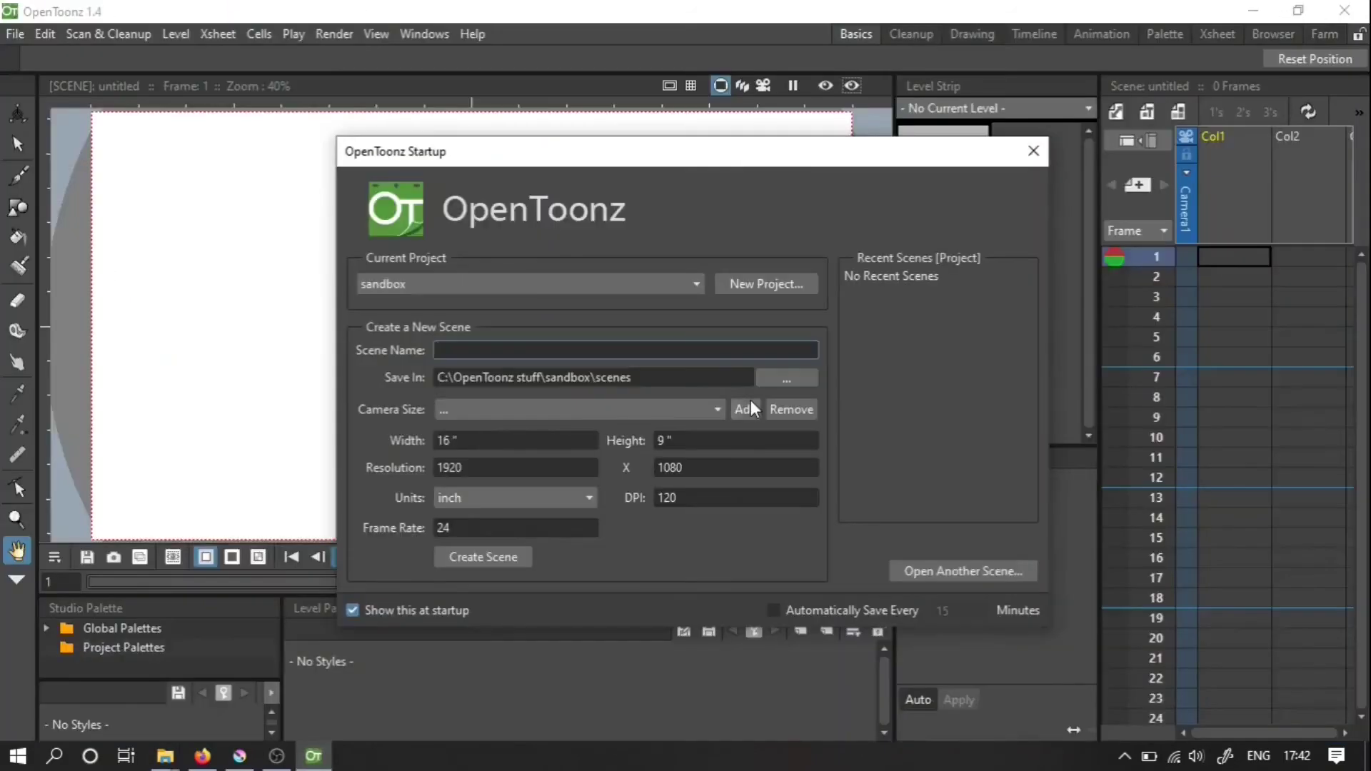
pyautogui.click(1037, 153)
# With the Brush tool, draw a progressively shifted stroke on each of frames 1 to 6 of level A
pyautogui.click(18, 175)
pyautogui.click(174, 187)
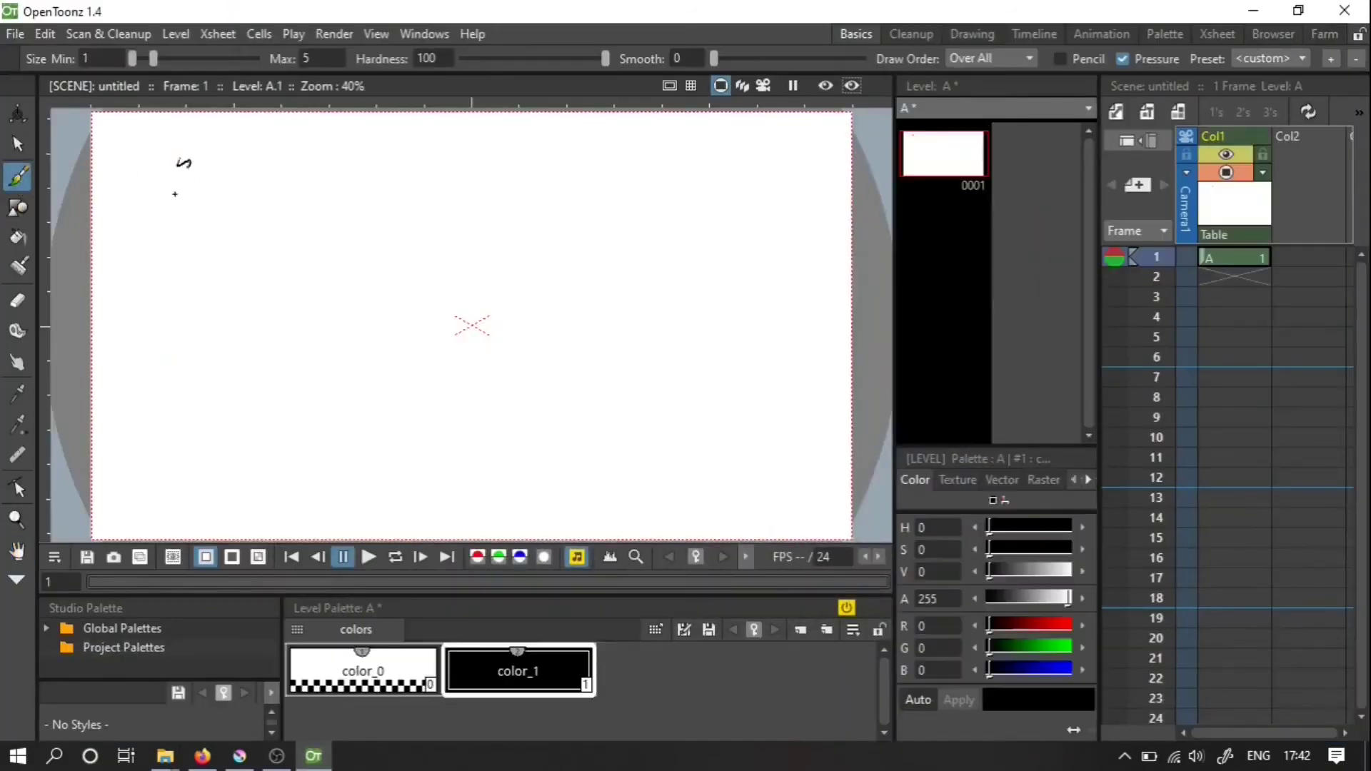
pyautogui.click(1118, 278)
pyautogui.moveTo(180, 174); pyautogui.dragTo(189, 238)
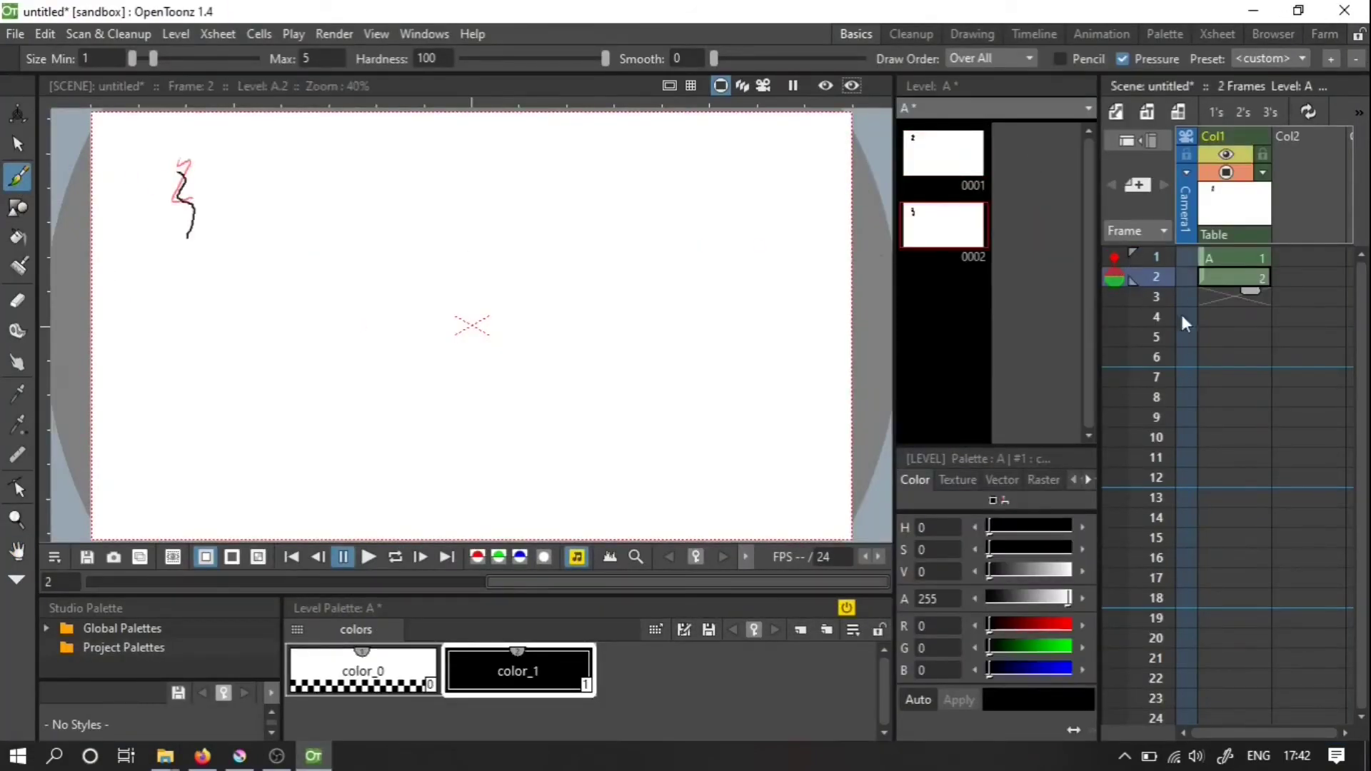
pyautogui.click(1223, 298)
pyautogui.moveTo(184, 189); pyautogui.dragTo(220, 266)
pyautogui.click(1223, 317)
pyautogui.moveTo(204, 214)
pyautogui.mouseDown()
pyautogui.moveTo(228, 298)
pyautogui.moveTo(280, 382)
pyautogui.mouseUp()
pyautogui.click(1223, 337)
pyautogui.click(1222, 357)
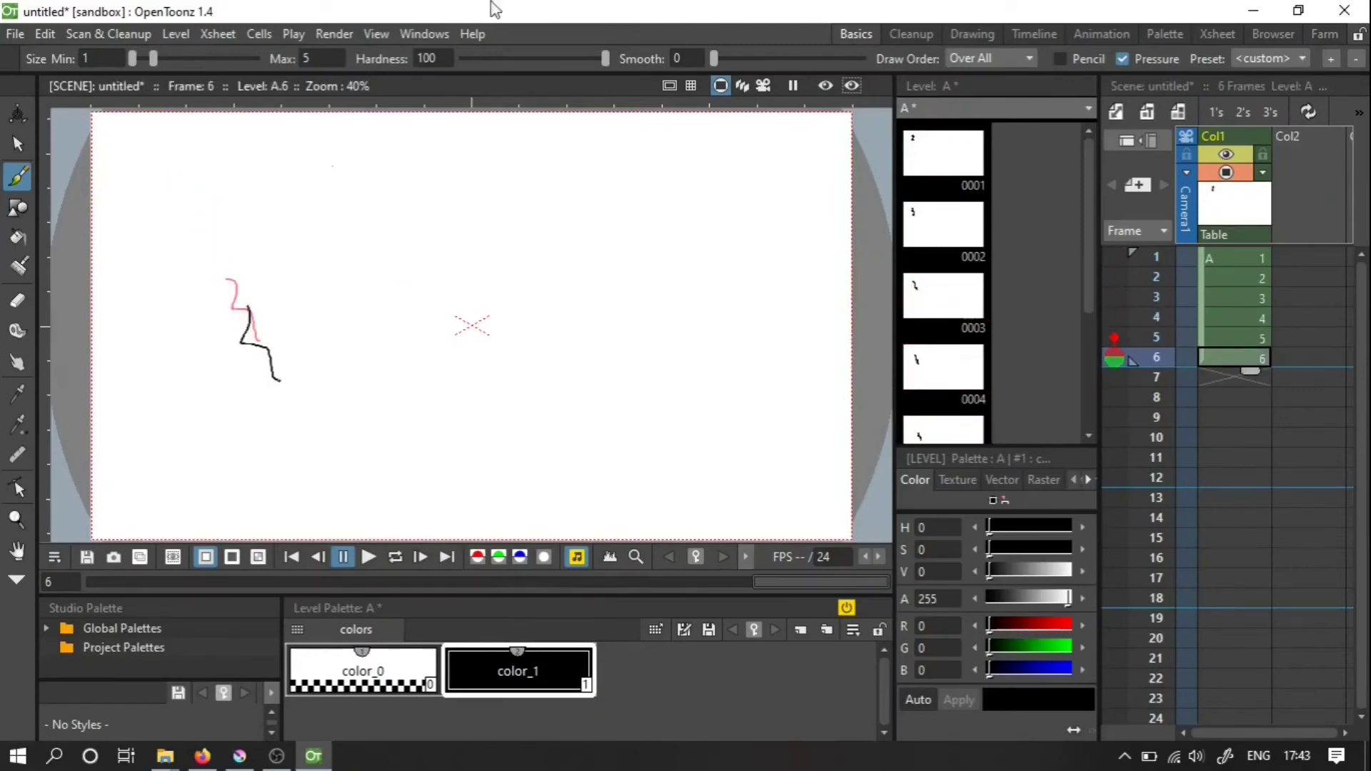
# Set the output format to gif with the Desktop as the save folder, and render untitled.gif
pyautogui.click(319, 33)
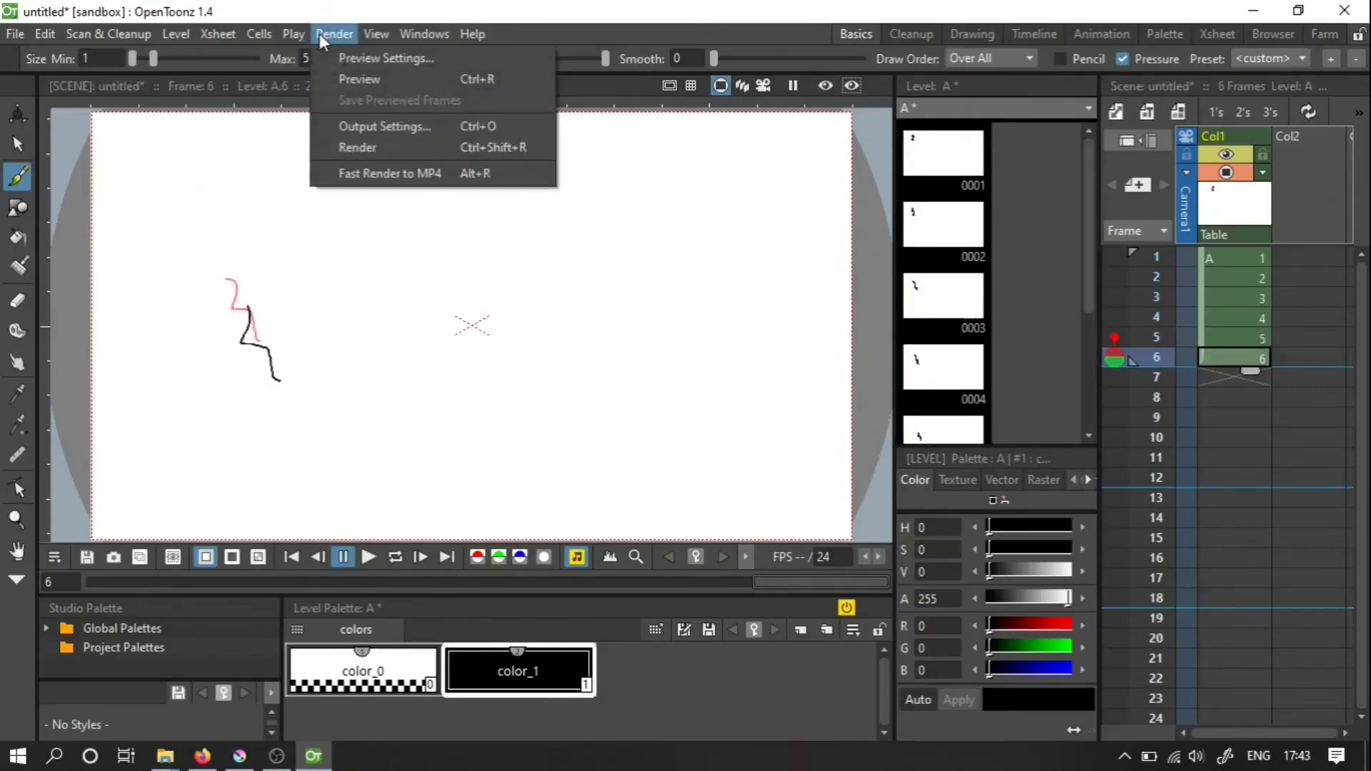
pyautogui.click(358, 126)
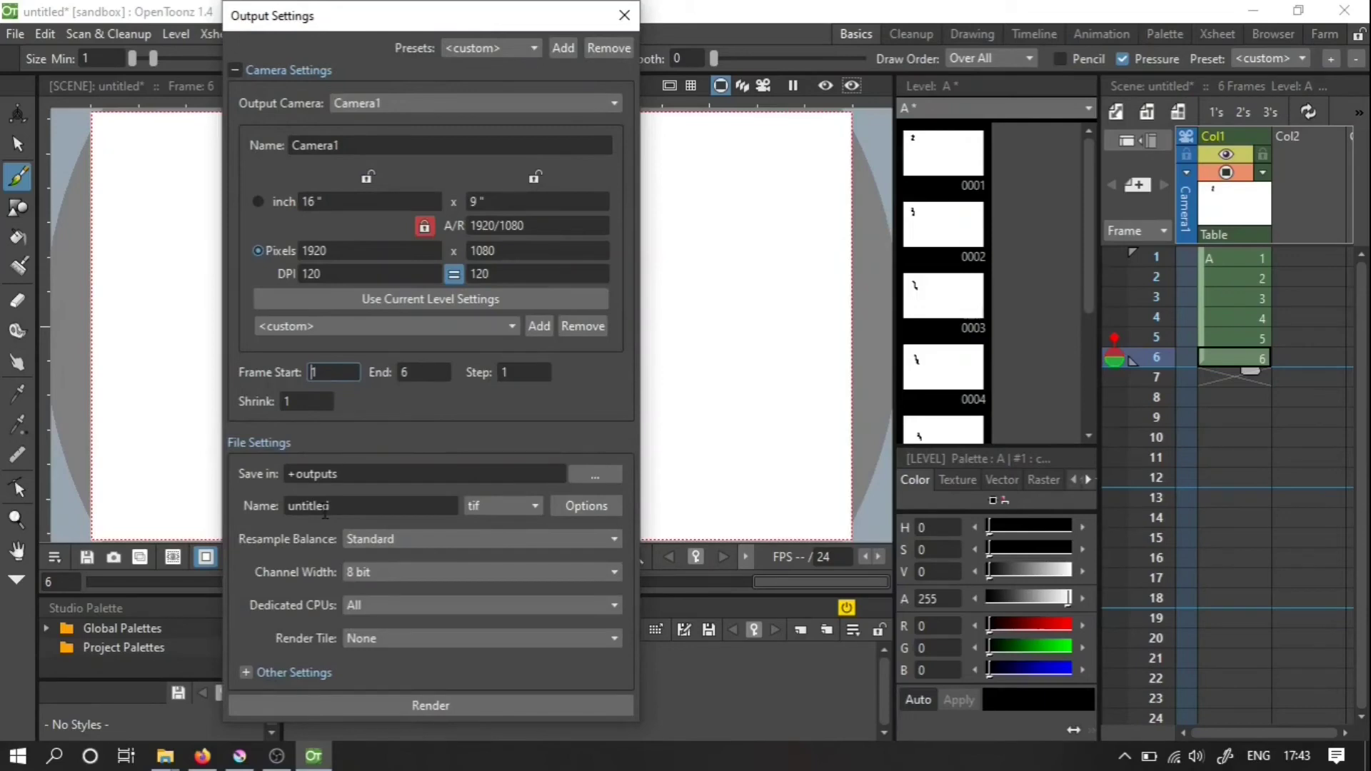
pyautogui.click(471, 509)
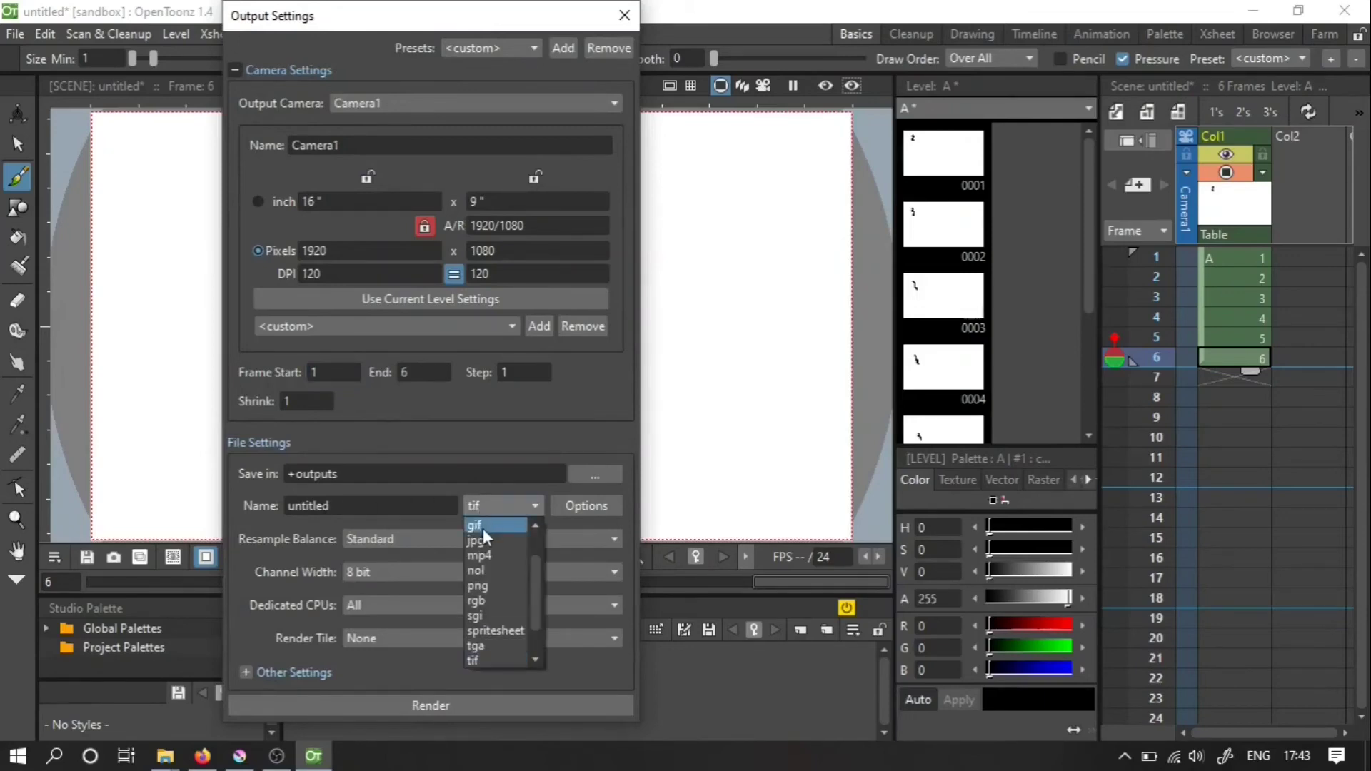
pyautogui.click(487, 526)
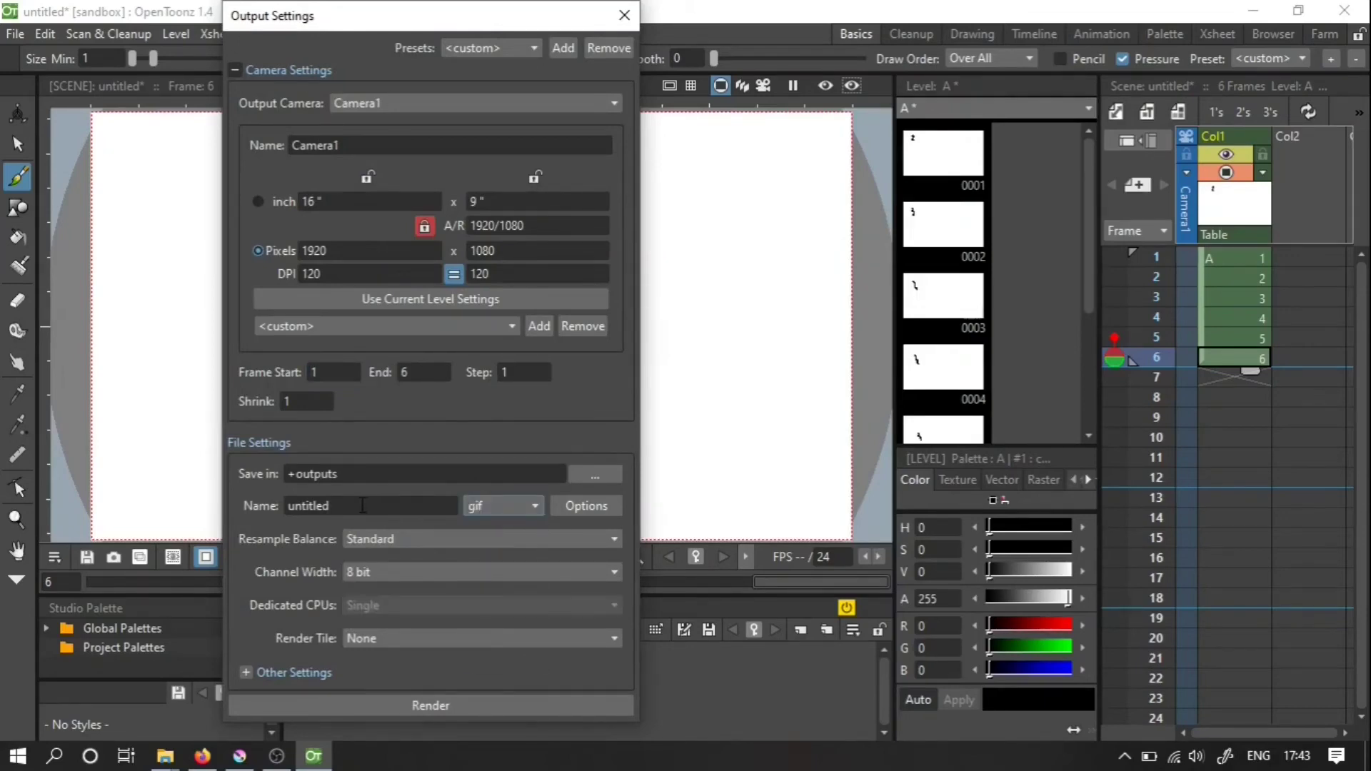
pyautogui.click(578, 476)
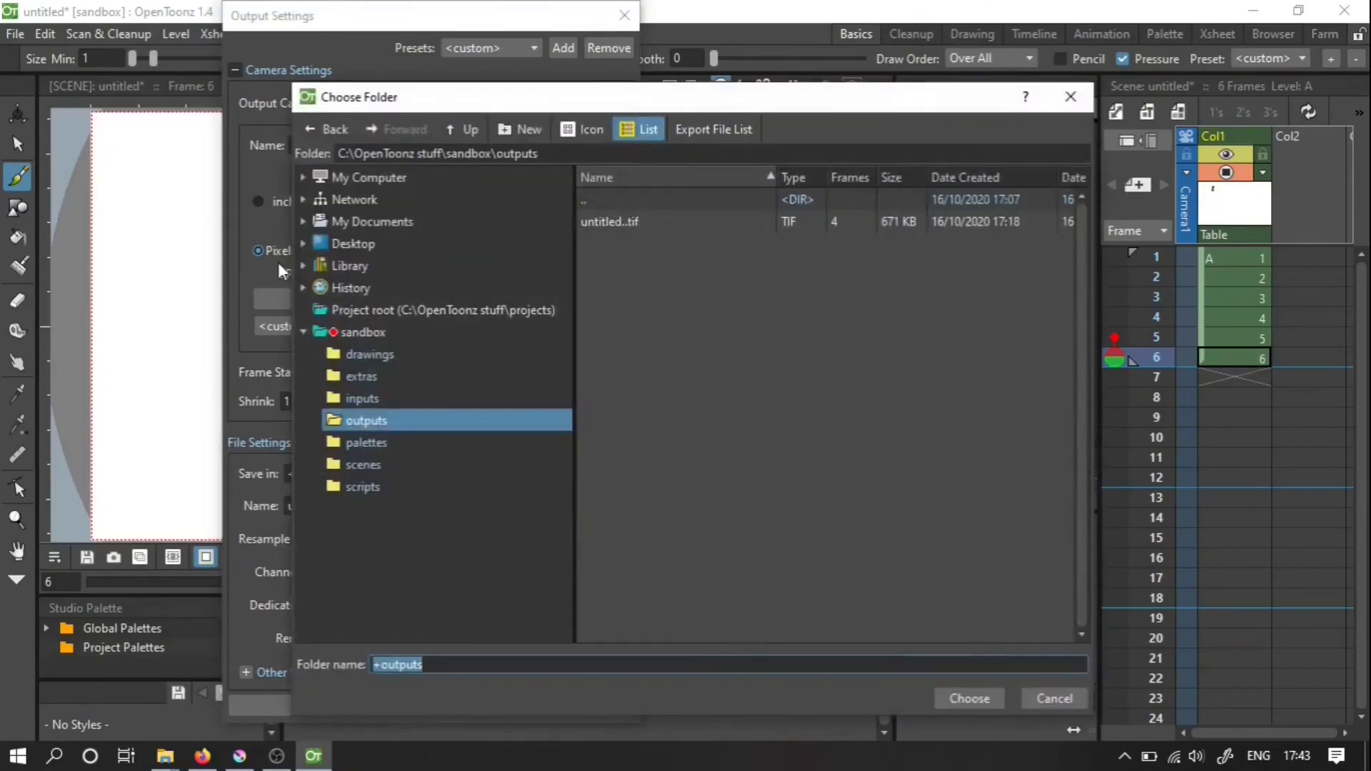
pyautogui.click(358, 243)
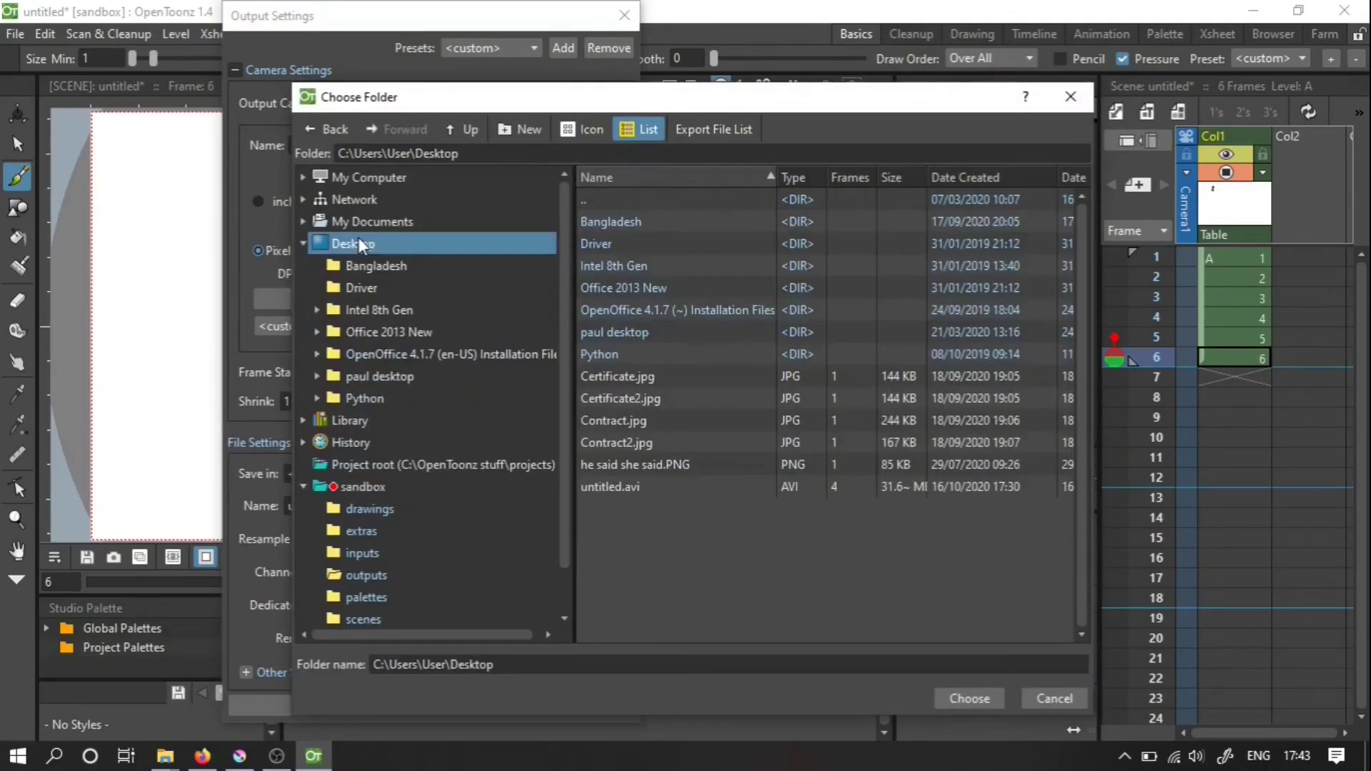
pyautogui.click(970, 699)
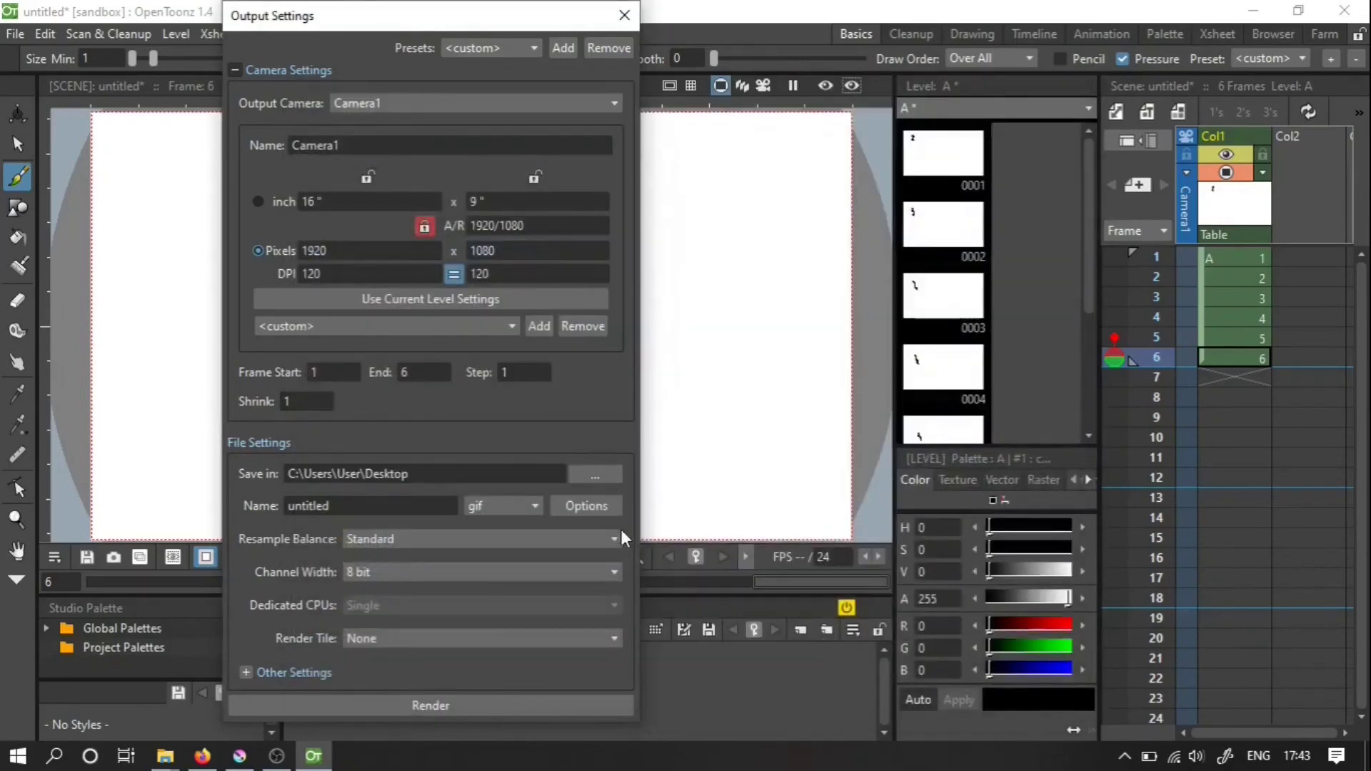
pyautogui.click(489, 705)
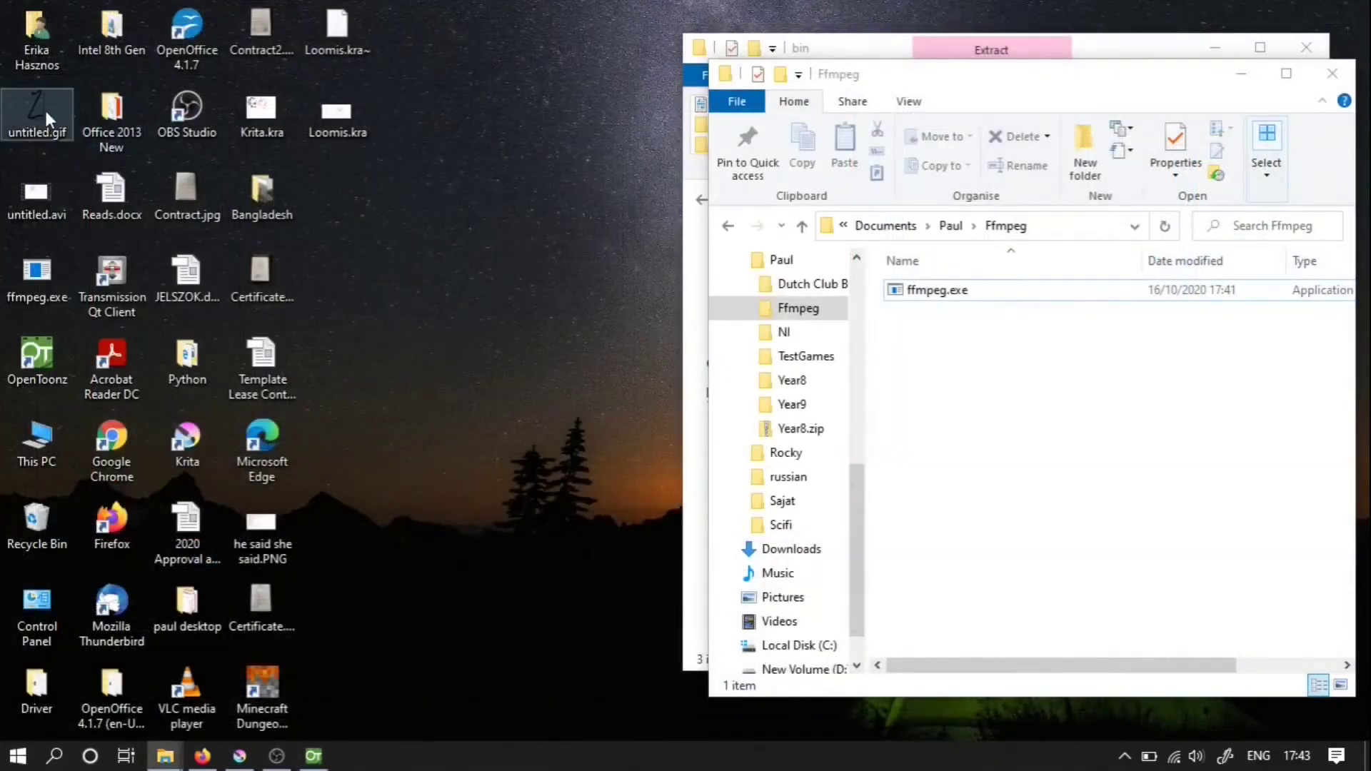
# Drag the rendered untitled.gif icon to the middle of the desktop
pyautogui.moveTo(46, 110); pyautogui.dragTo(559, 333)
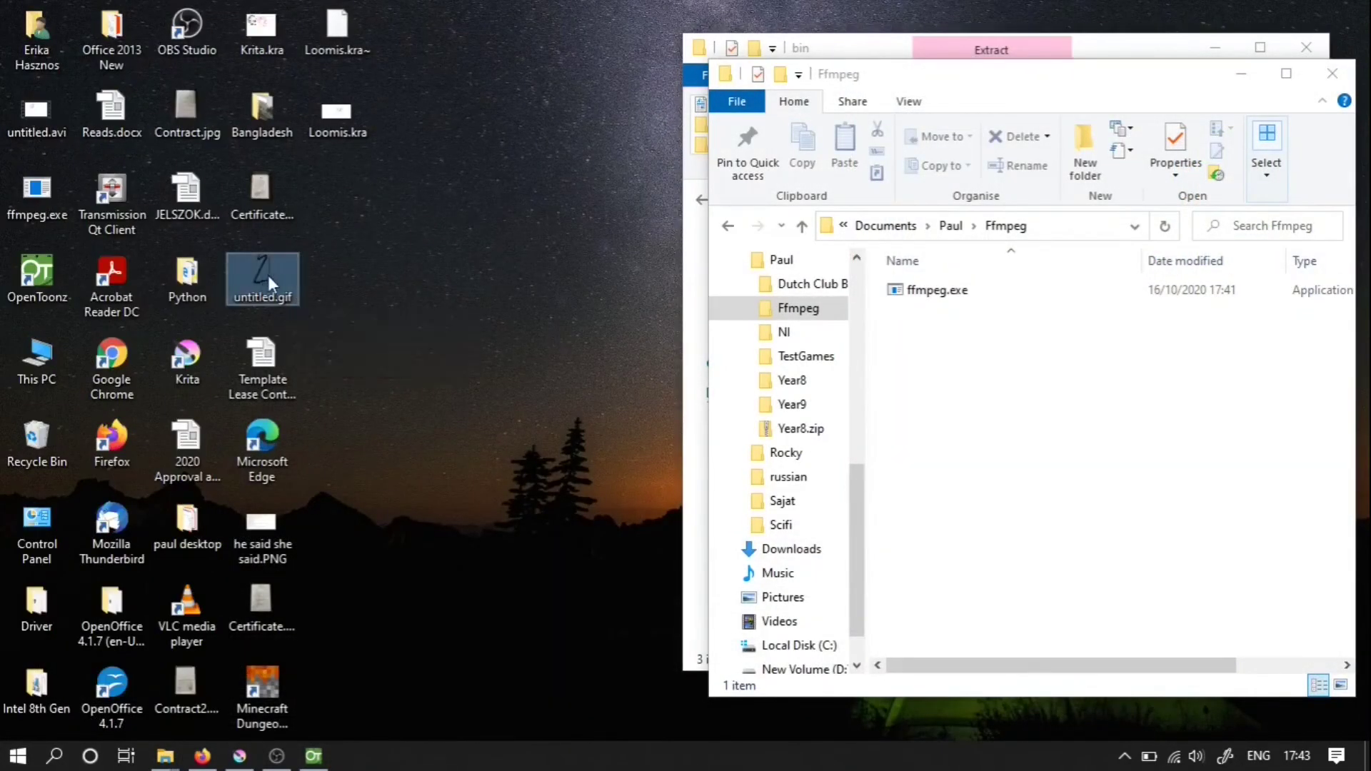